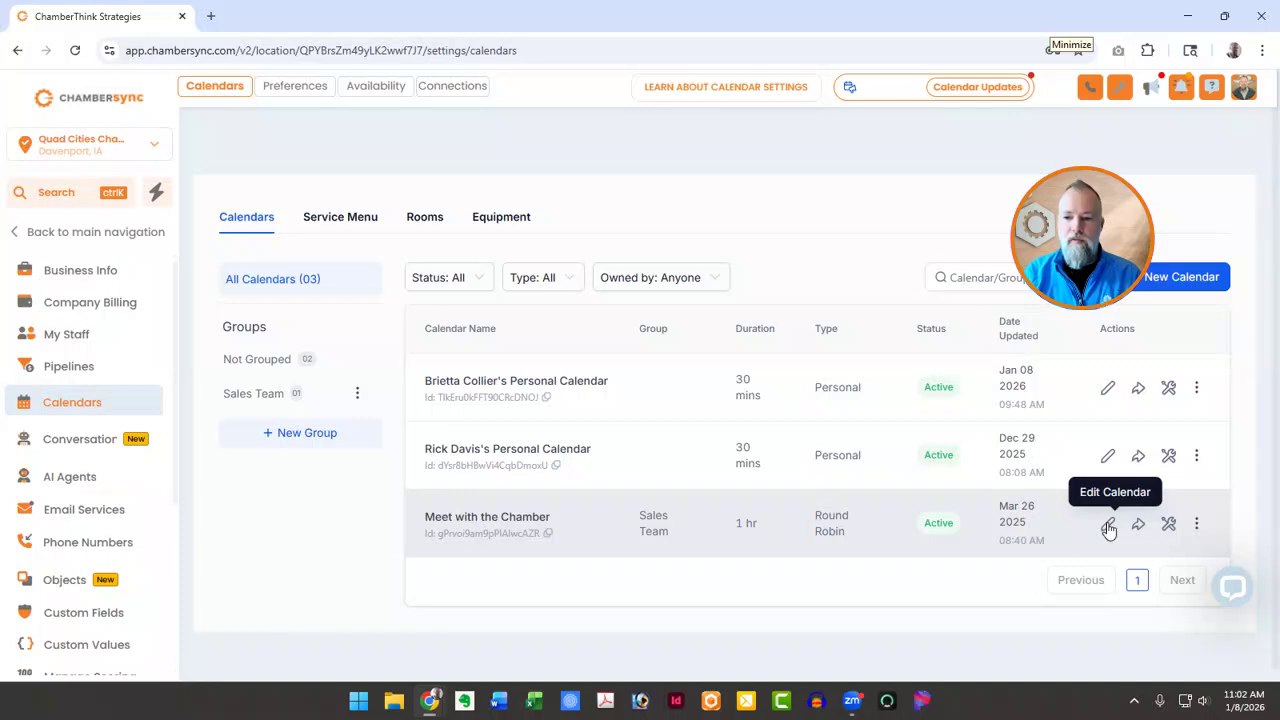
Open the Meet with the Chamber calendar for editing and review its meeting details through to the team member assignment.
{"action": "left_click", "coordinate": [1108, 528]}
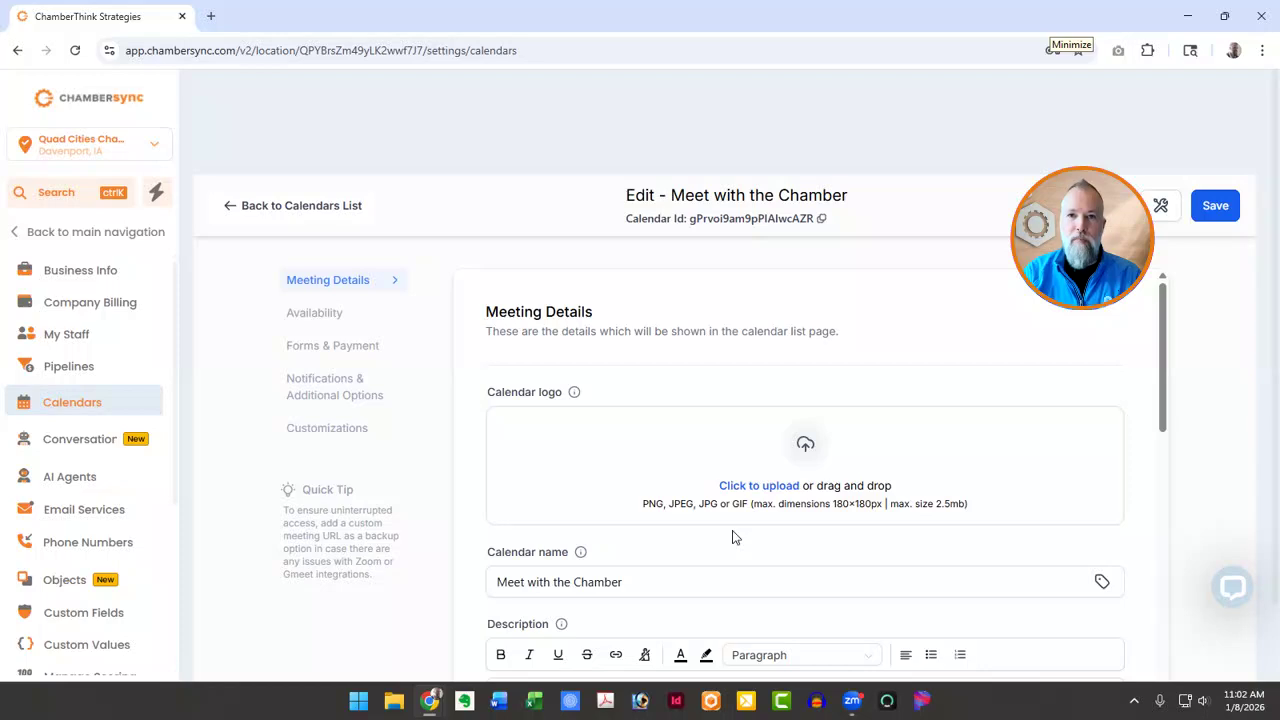
{"action": "scroll", "coordinate": [732, 537], "scroll_direction": "down", "scroll_amount": 2}
{"action": "scroll", "coordinate": [732, 533], "scroll_direction": "down", "scroll_amount": 1}
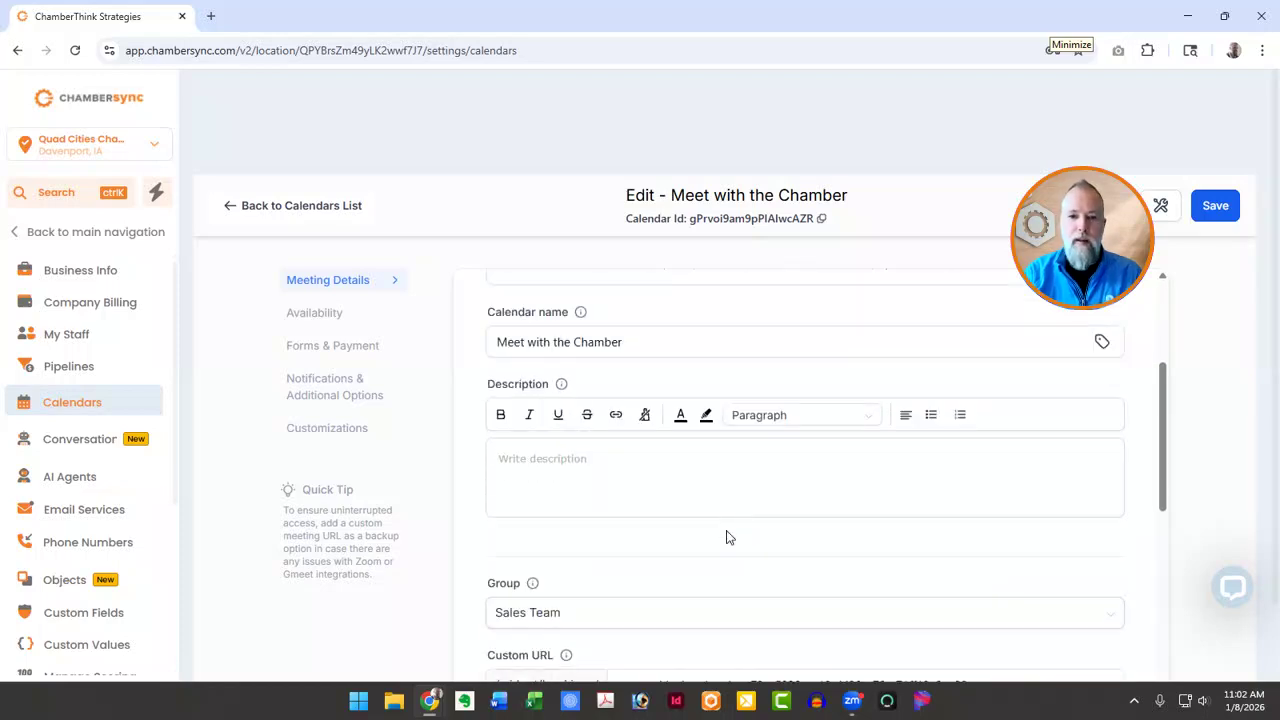
{"action": "scroll", "coordinate": [729, 537], "scroll_direction": "up", "scroll_amount": 3}
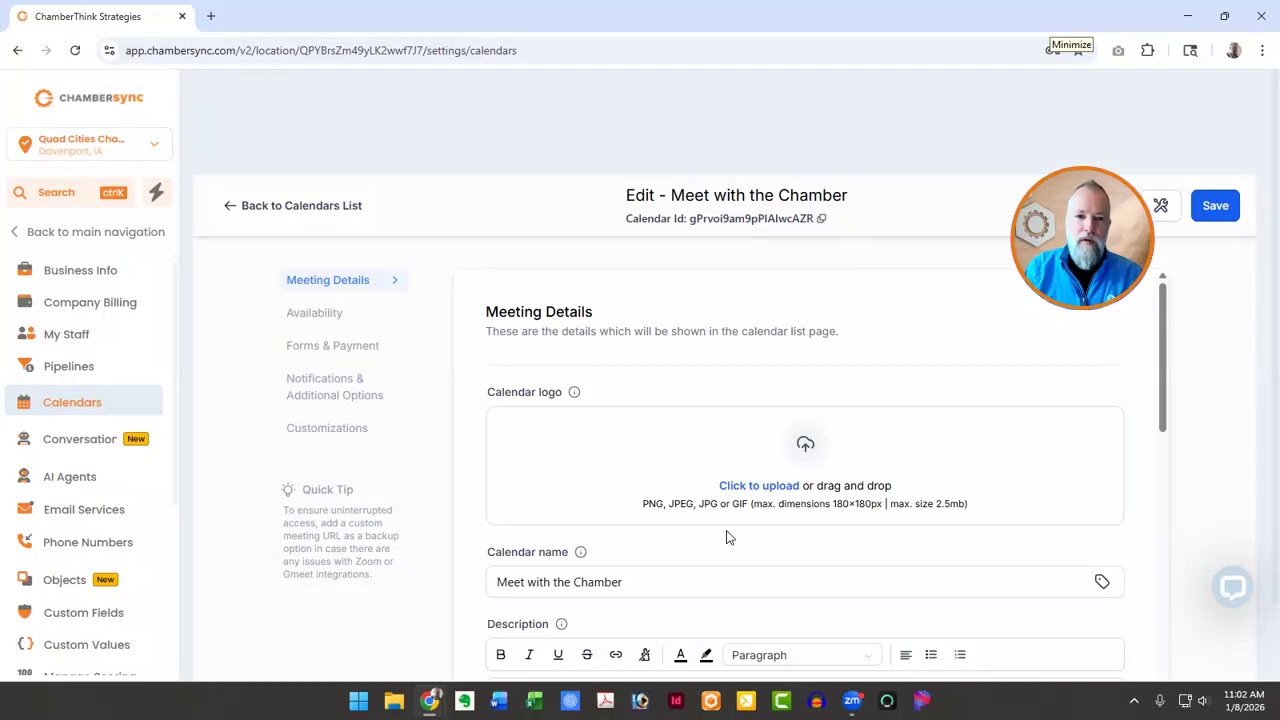
{"action": "scroll", "coordinate": [729, 537], "scroll_direction": "down", "scroll_amount": 3}
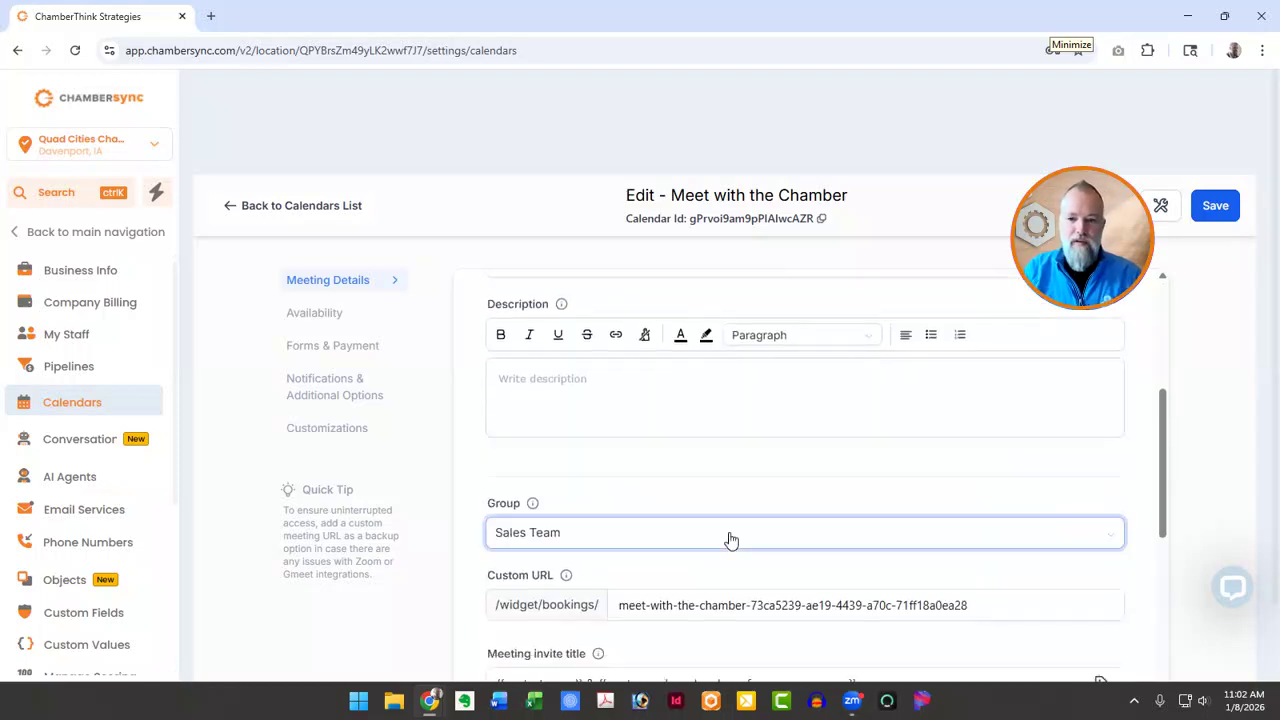
{"action": "scroll", "coordinate": [728, 535], "scroll_direction": "down", "scroll_amount": 1}
{"action": "scroll", "coordinate": [730, 540], "scroll_direction": "down", "scroll_amount": 5}
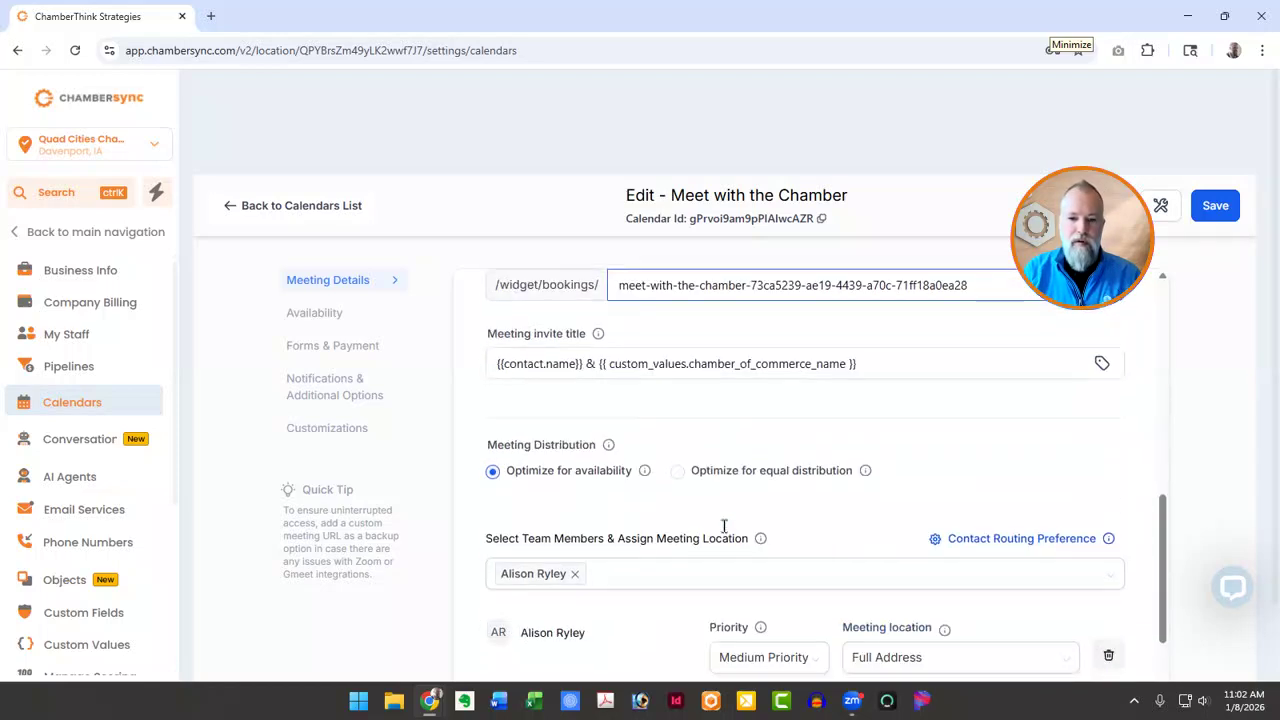
{"action": "scroll", "coordinate": [724, 526], "scroll_direction": "down", "scroll_amount": 1}
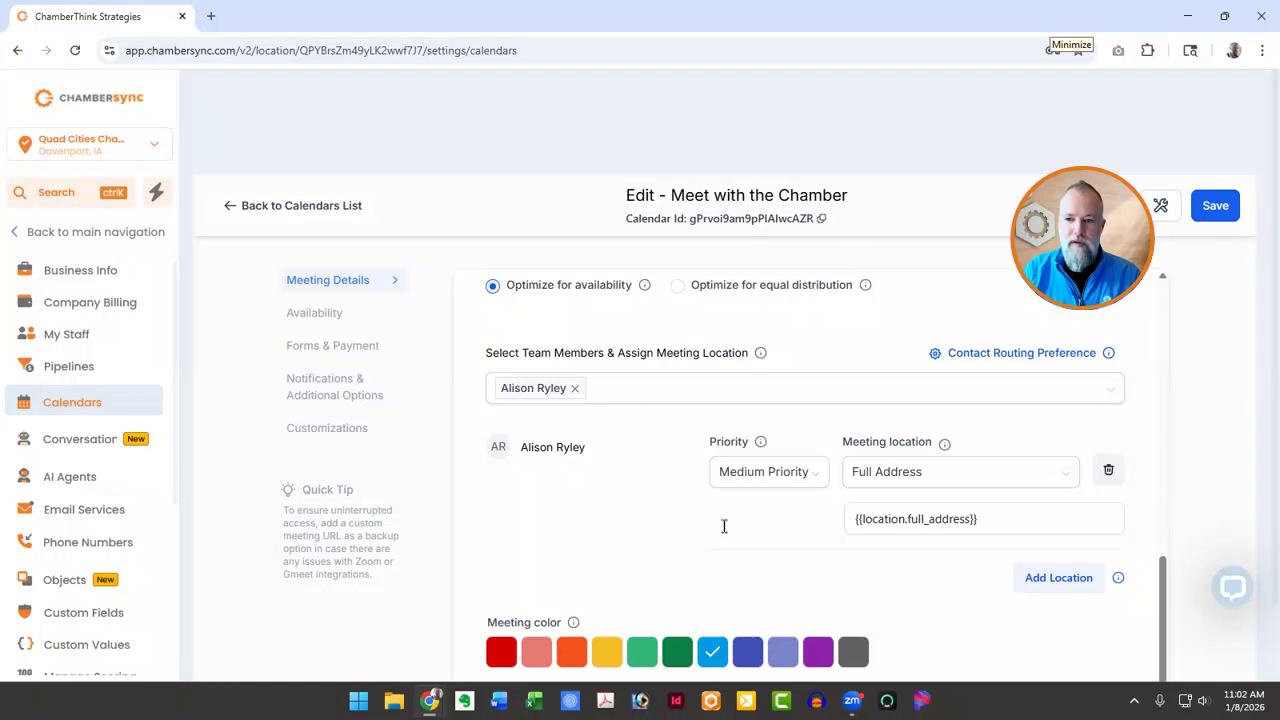
Add a second team member to the calendar's meeting assignment.
{"action": "left_click", "coordinate": [643, 394]}
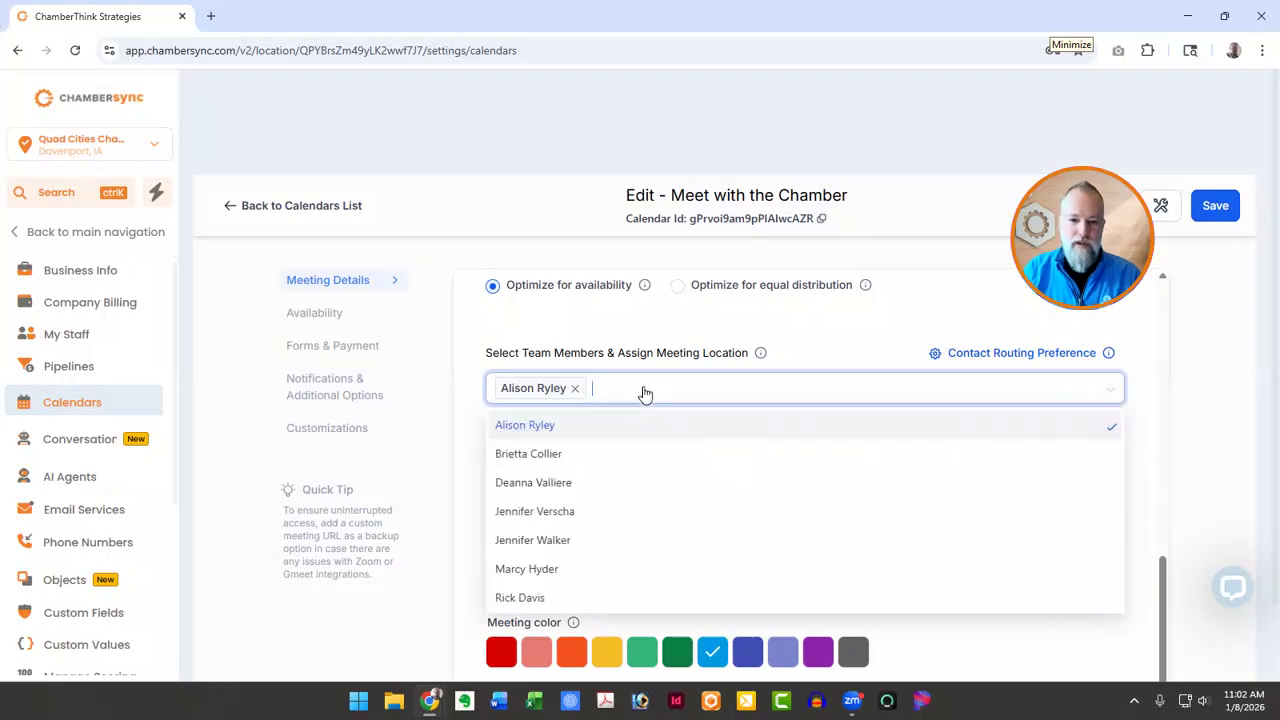
{"action": "left_click", "coordinate": [632, 489]}
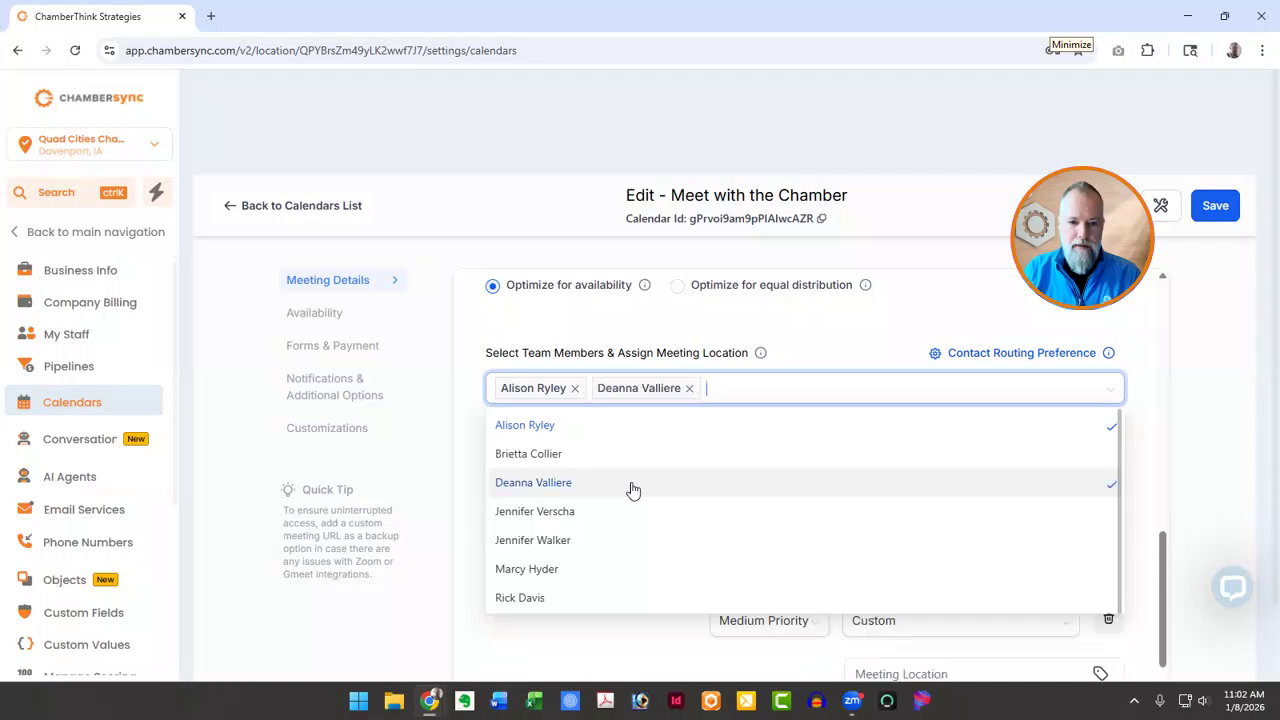
{"action": "left_click", "coordinate": [583, 570]}
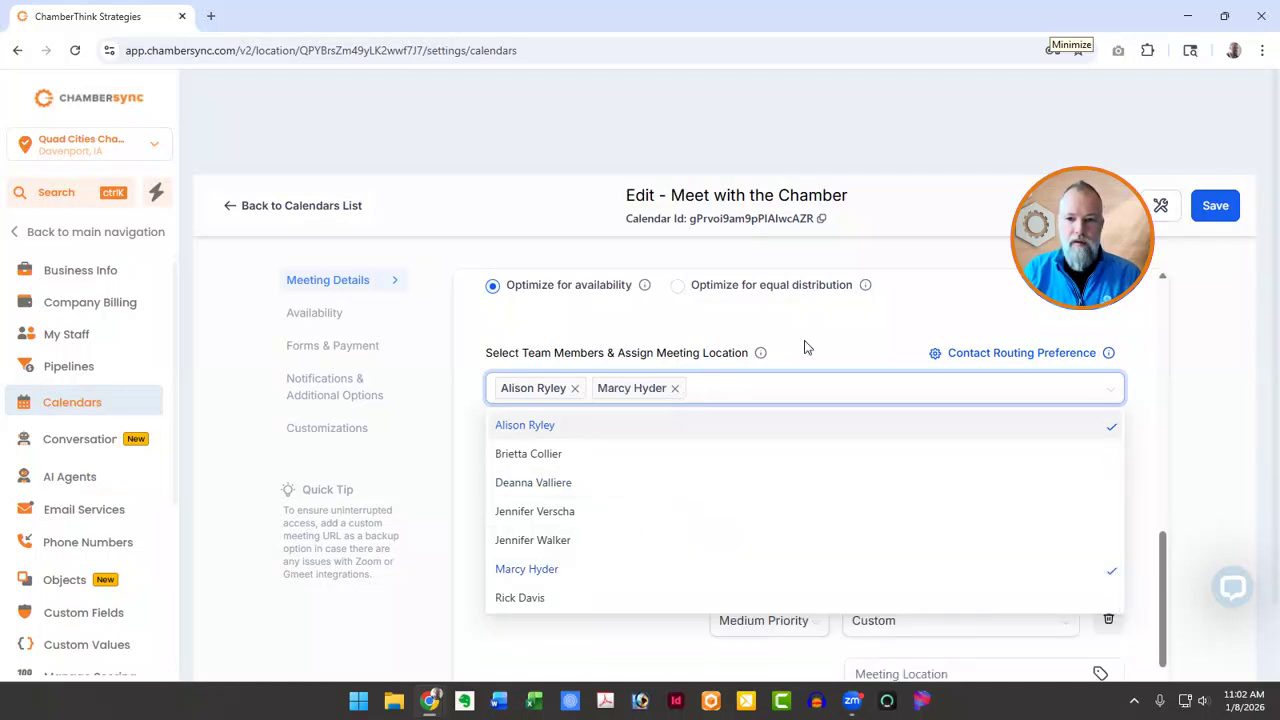
{"action": "left_click", "coordinate": [806, 347]}
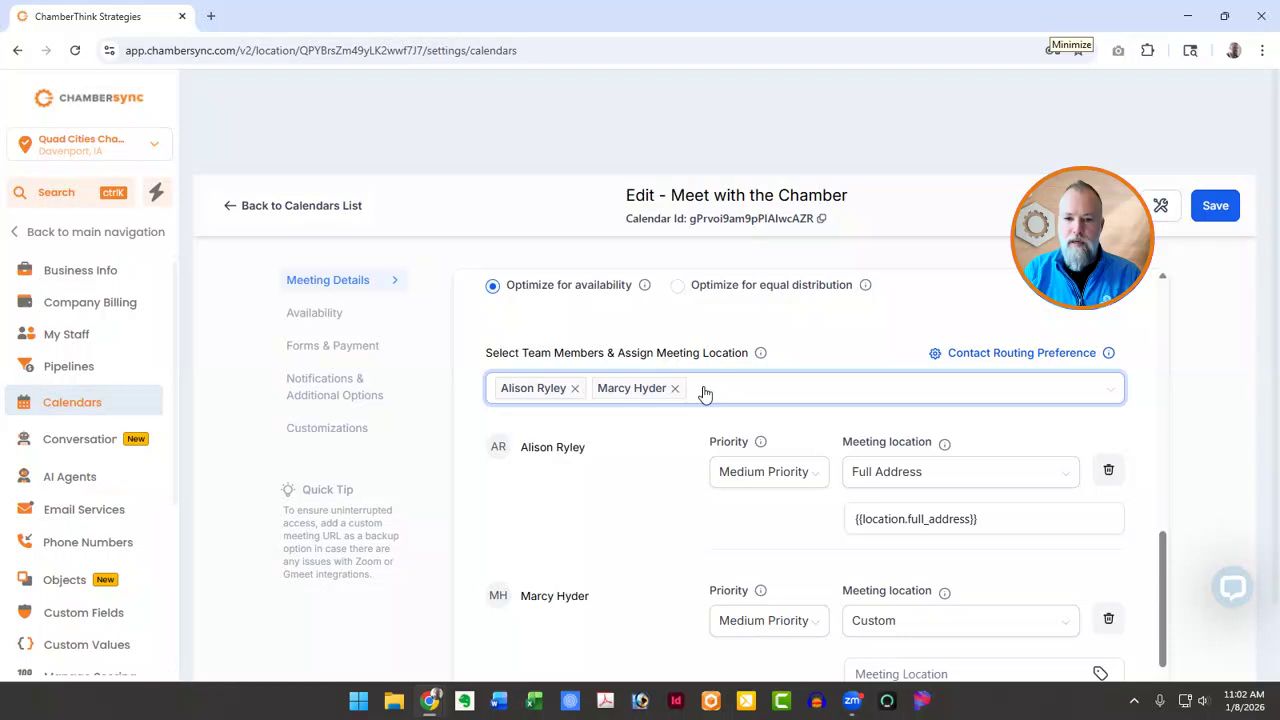
Set the meeting distribution to Optimize for equal distribution.
{"action": "scroll", "coordinate": [657, 455], "scroll_direction": "up", "scroll_amount": 1}
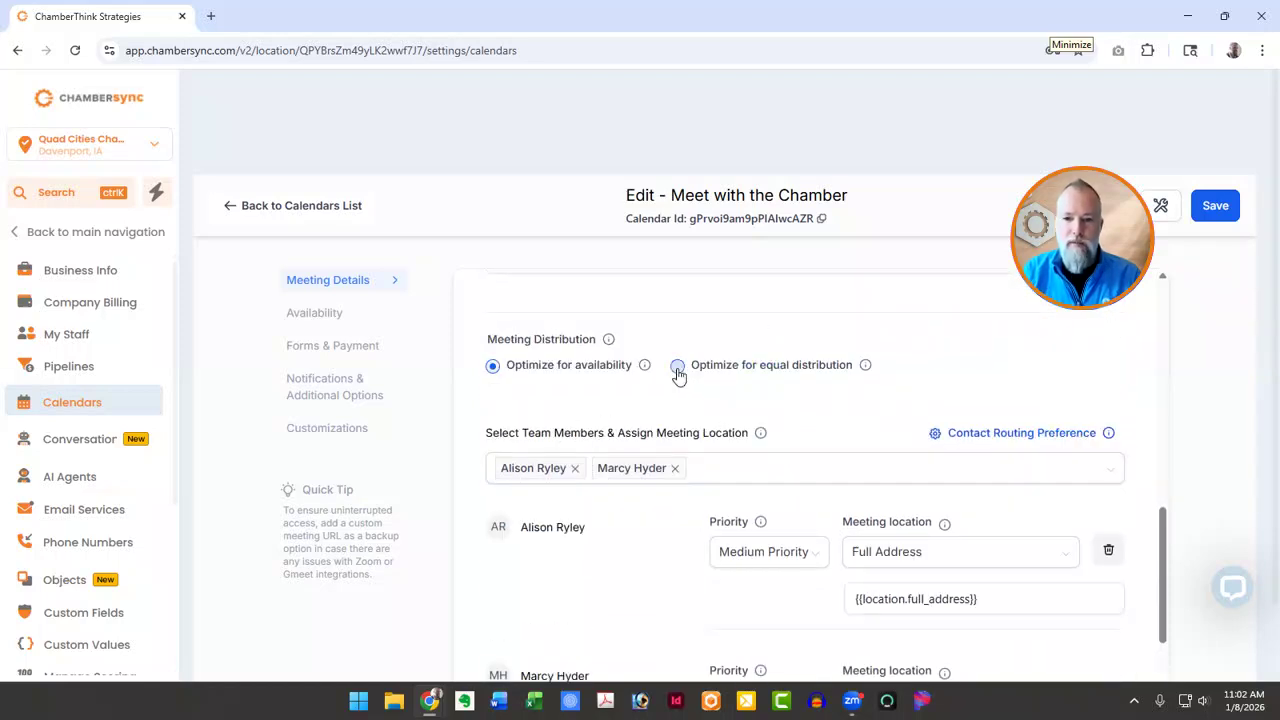
{"action": "left_click", "coordinate": [678, 368]}
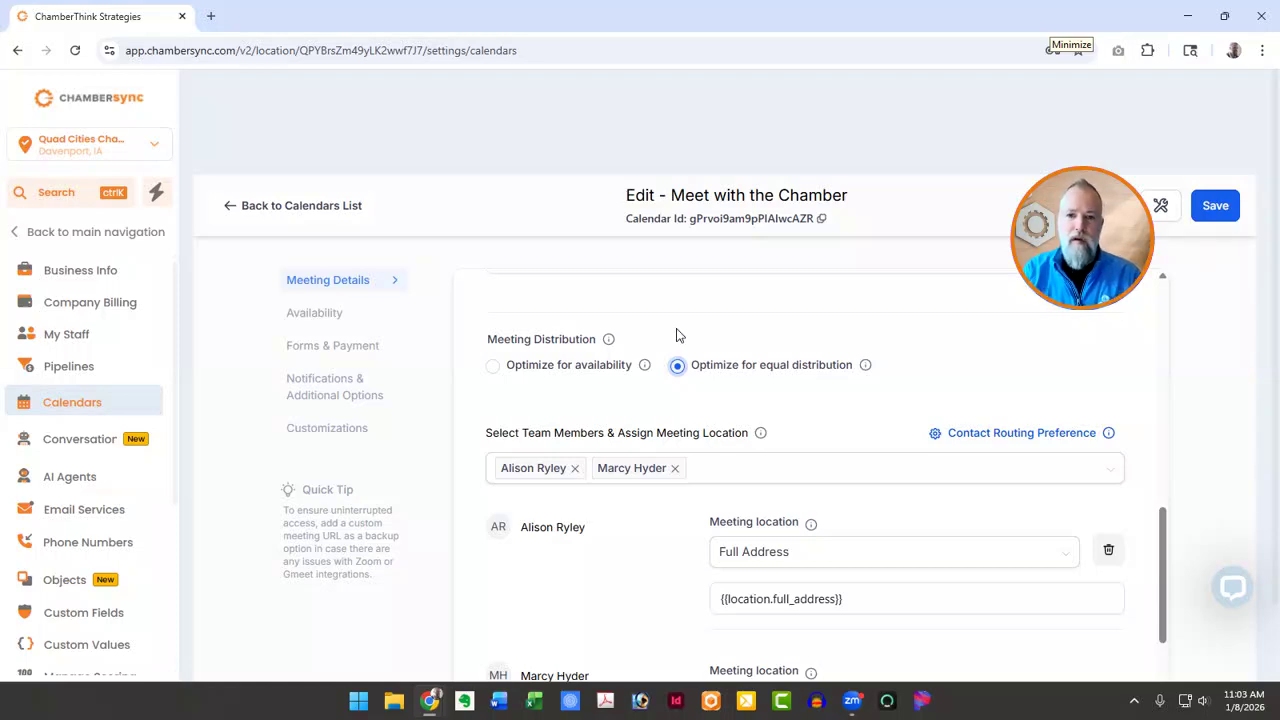
Review the assigned team members' meeting locations and remove the second team member from the calendar.
{"action": "scroll", "coordinate": [663, 380], "scroll_direction": "down", "scroll_amount": 2}
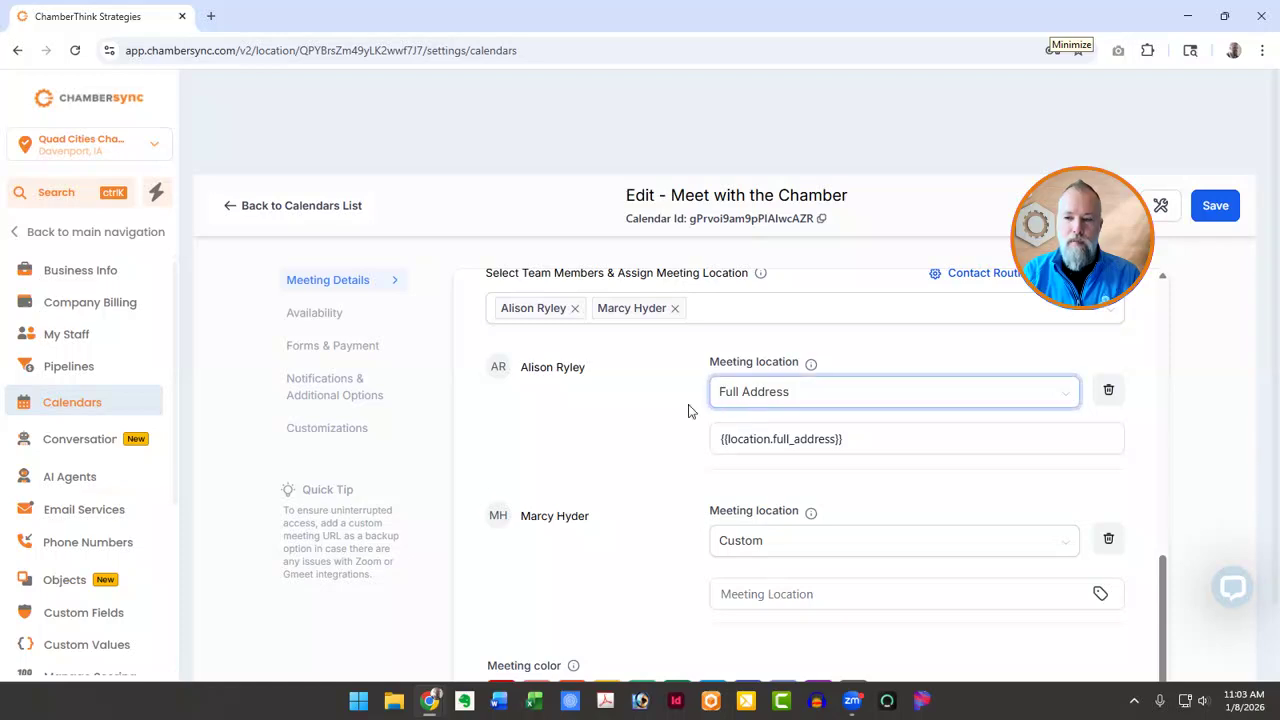
{"action": "scroll", "coordinate": [690, 413], "scroll_direction": "down", "scroll_amount": 1}
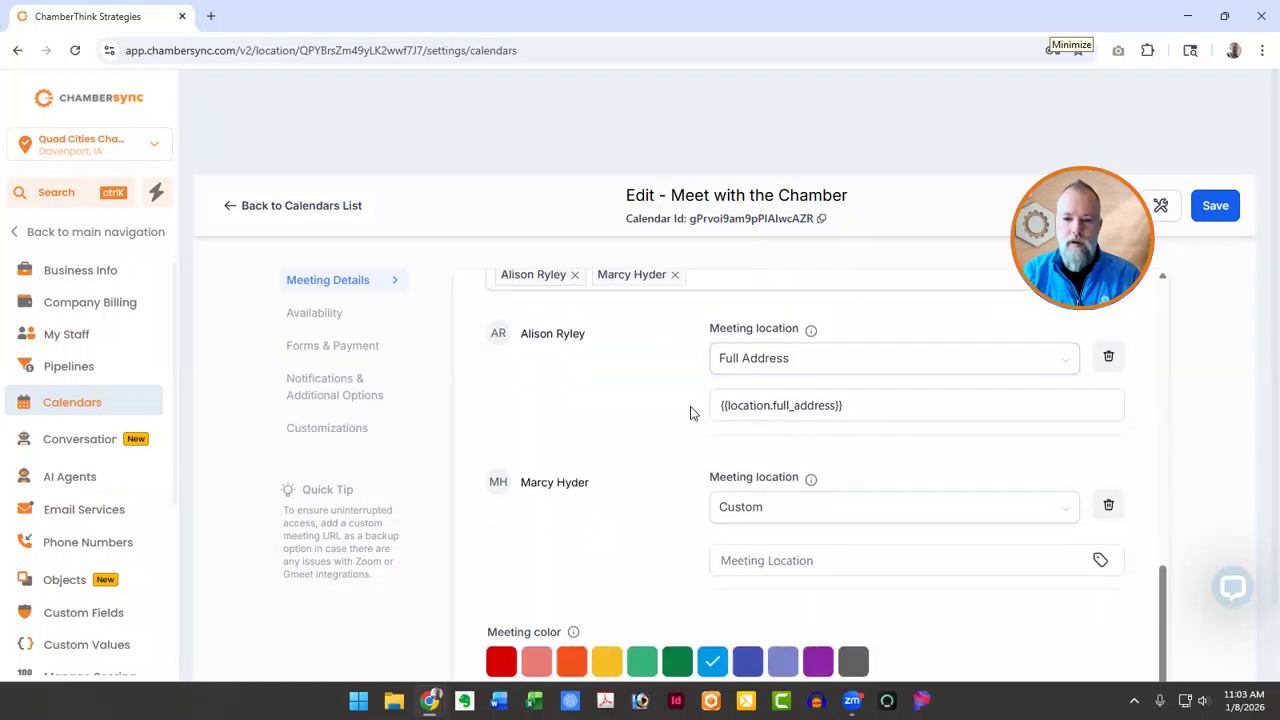
{"action": "scroll", "coordinate": [690, 425], "scroll_direction": "up", "scroll_amount": 3}
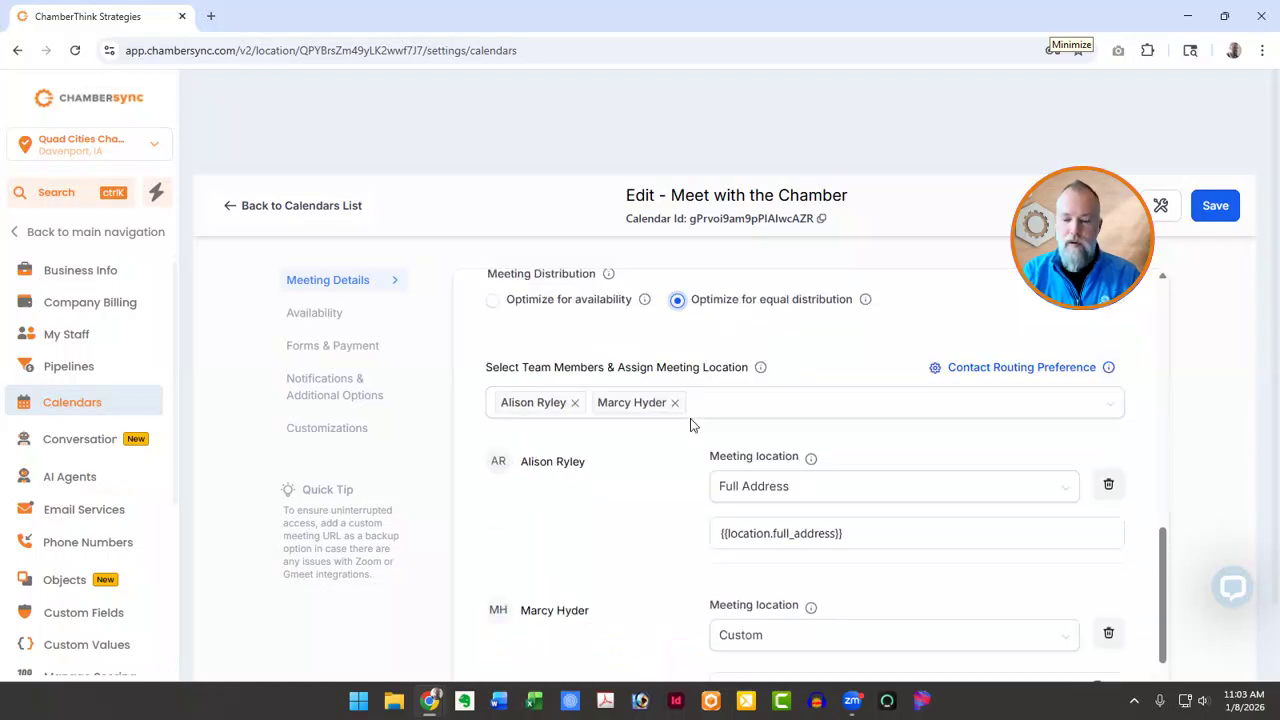
{"action": "scroll", "coordinate": [690, 425], "scroll_direction": "down", "scroll_amount": 3}
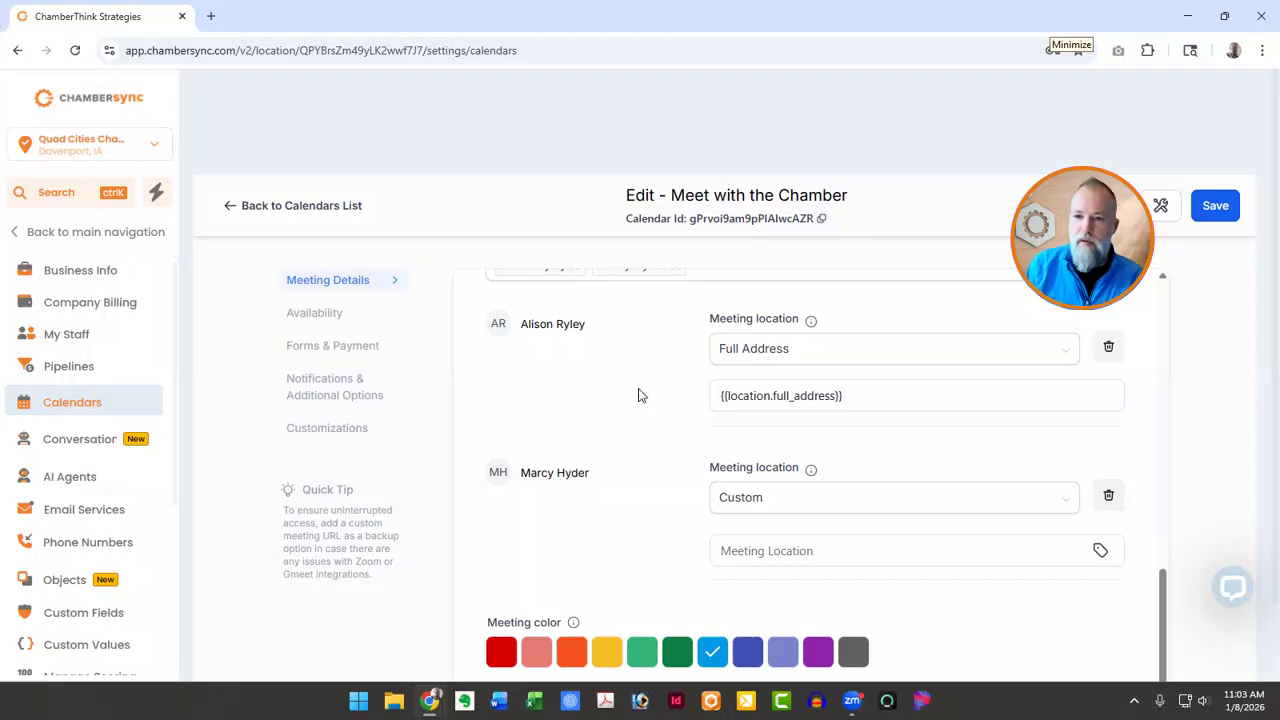
{"action": "scroll", "coordinate": [658, 385], "scroll_direction": "up", "scroll_amount": 3}
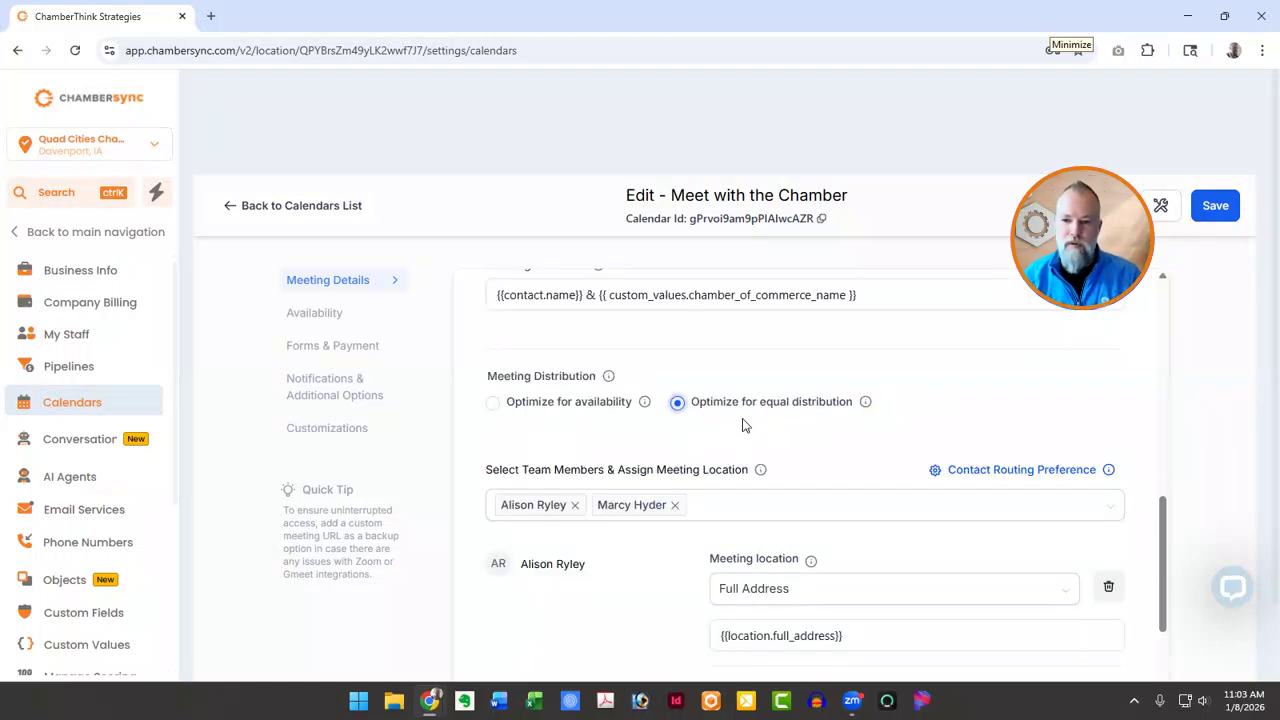
{"action": "scroll", "coordinate": [742, 425], "scroll_direction": "down", "scroll_amount": 5}
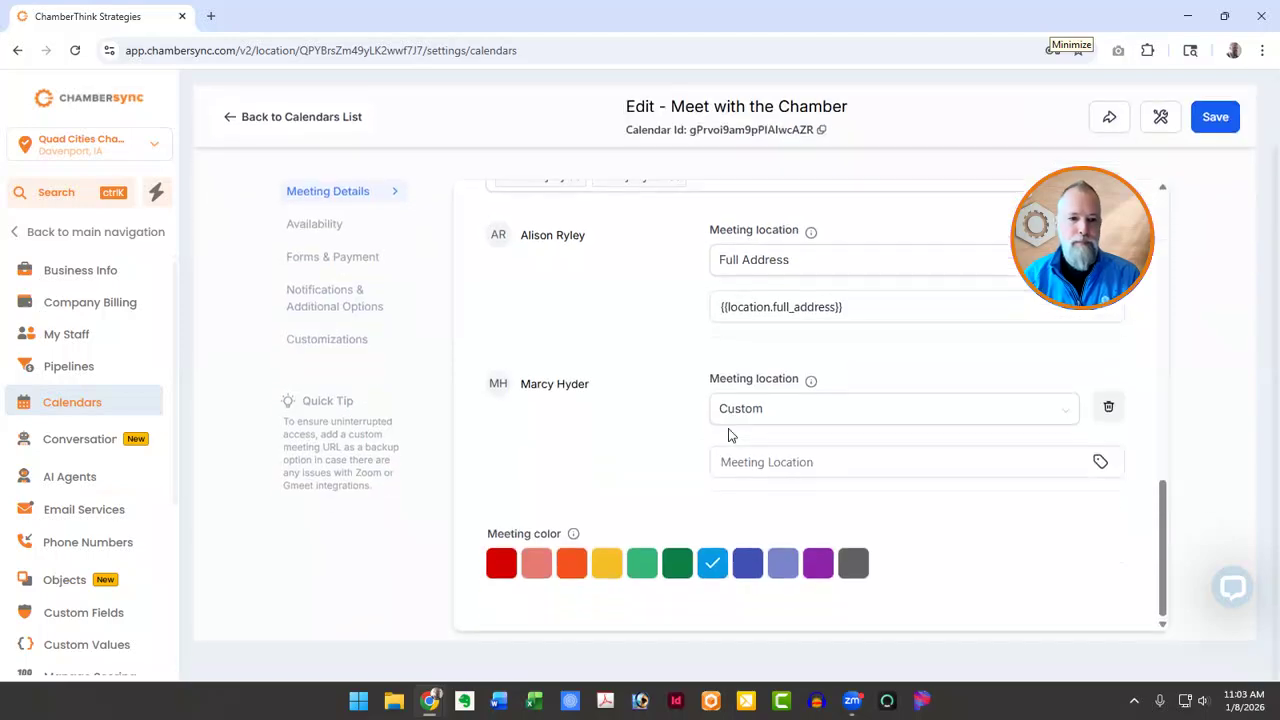
{"action": "scroll", "coordinate": [725, 436], "scroll_direction": "up", "scroll_amount": 3}
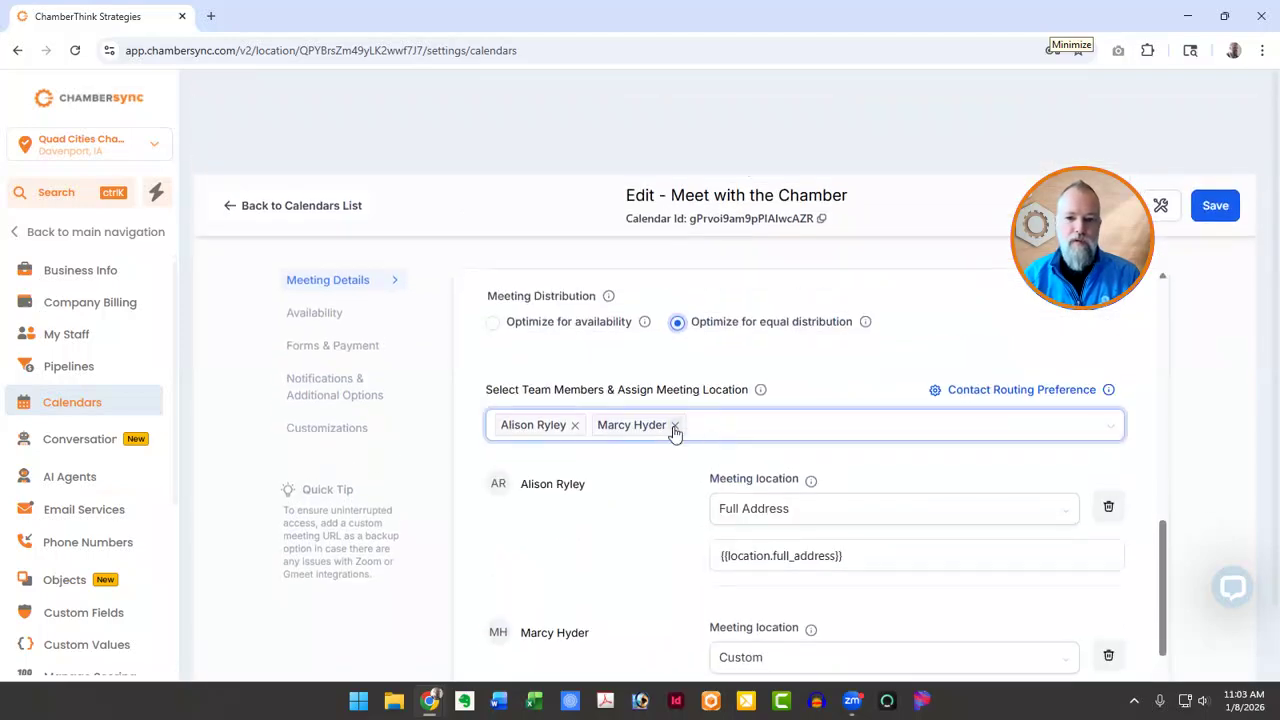
{"action": "left_click", "coordinate": [675, 425]}
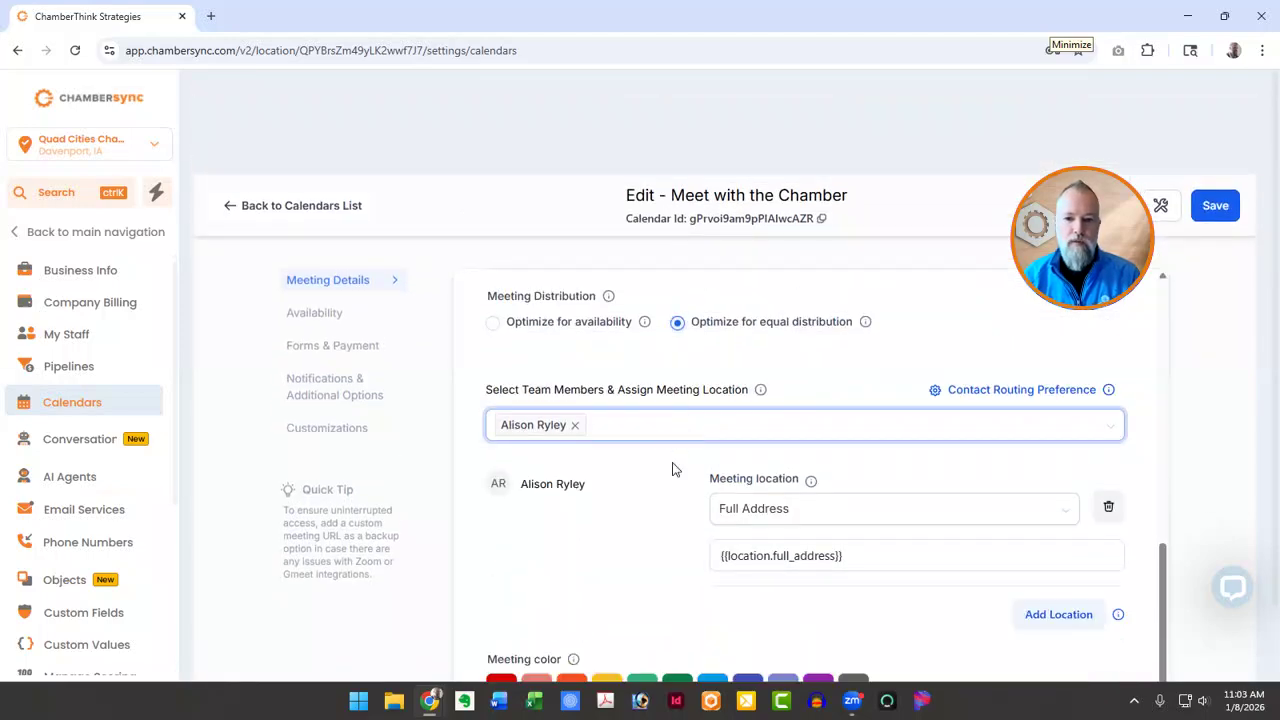
Open the calendar's availability settings and examine the meeting interval, meeting duration, and pre and post buffer times.
{"action": "left_click", "coordinate": [303, 314]}
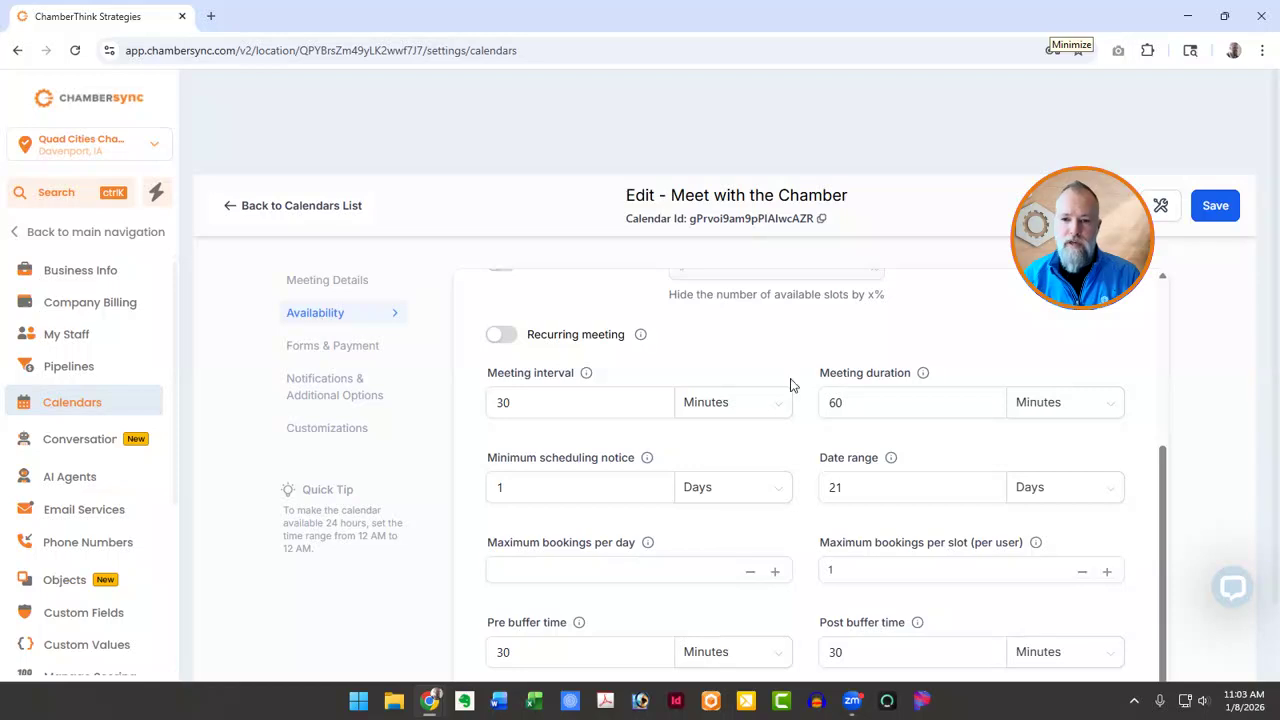
{"action": "scroll", "coordinate": [810, 441], "scroll_direction": "down", "scroll_amount": 2}
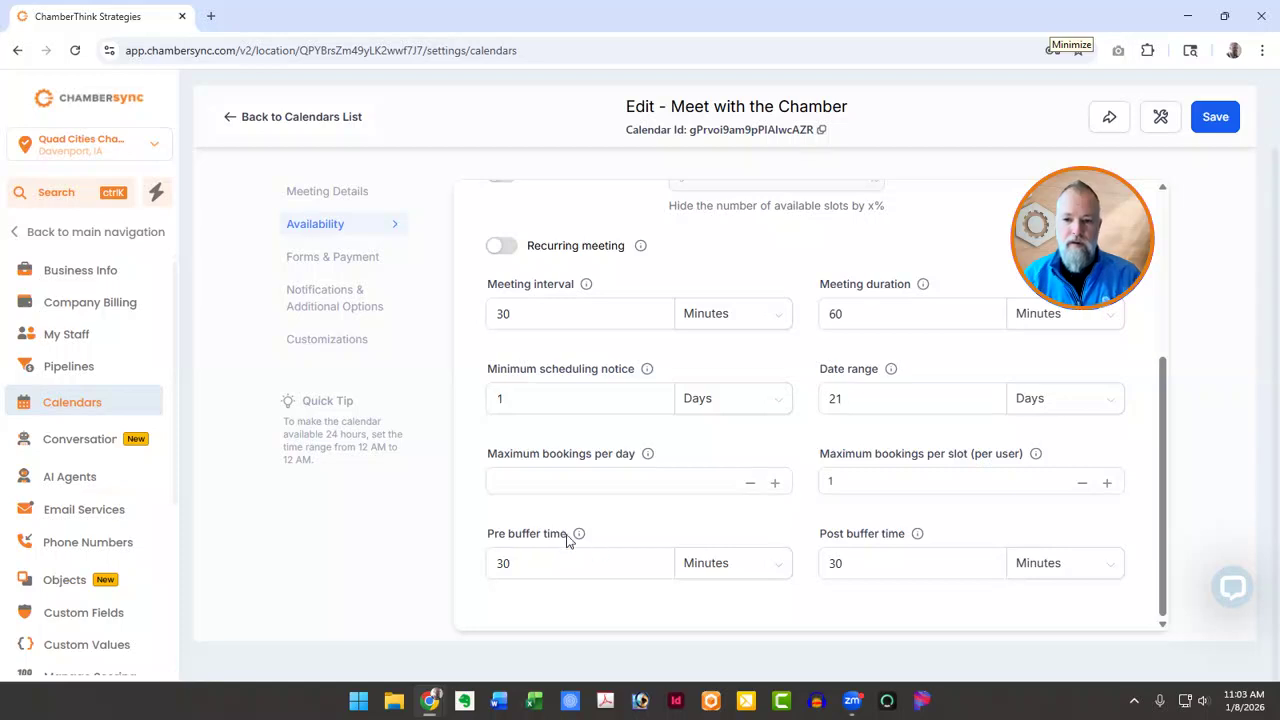
{"action": "left_click", "coordinate": [570, 565]}
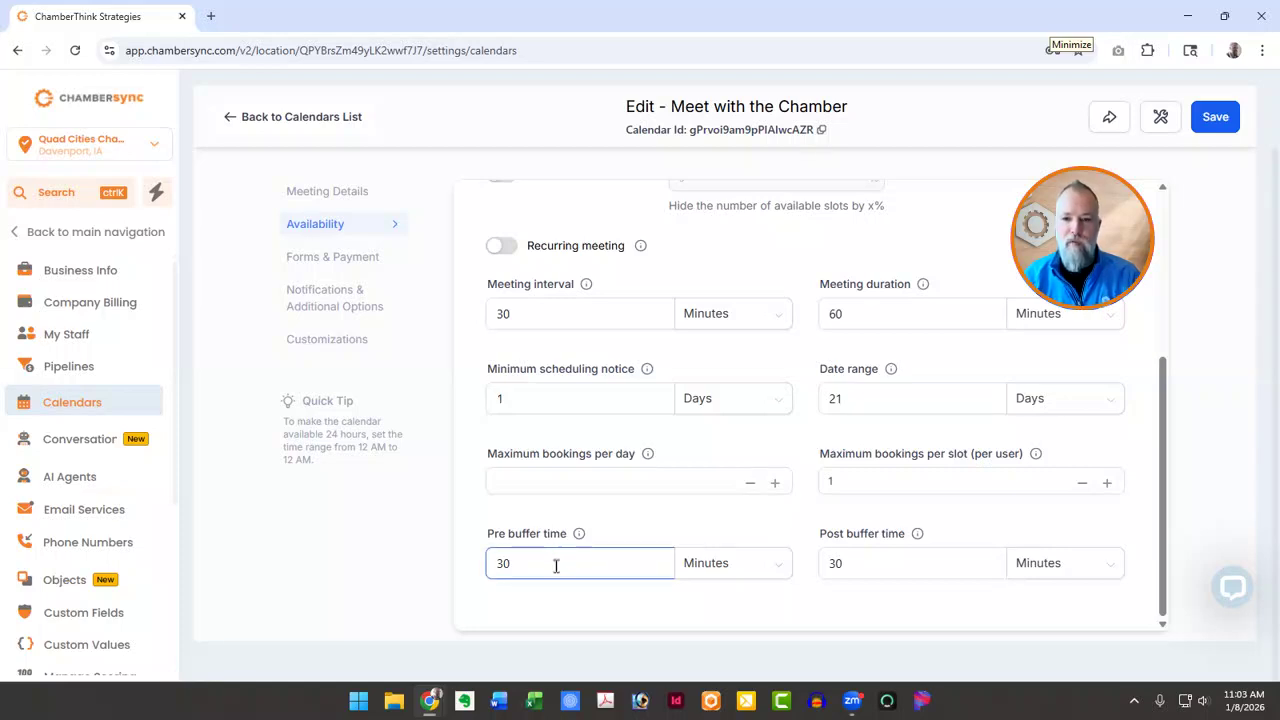
{"action": "left_click", "coordinate": [872, 566]}
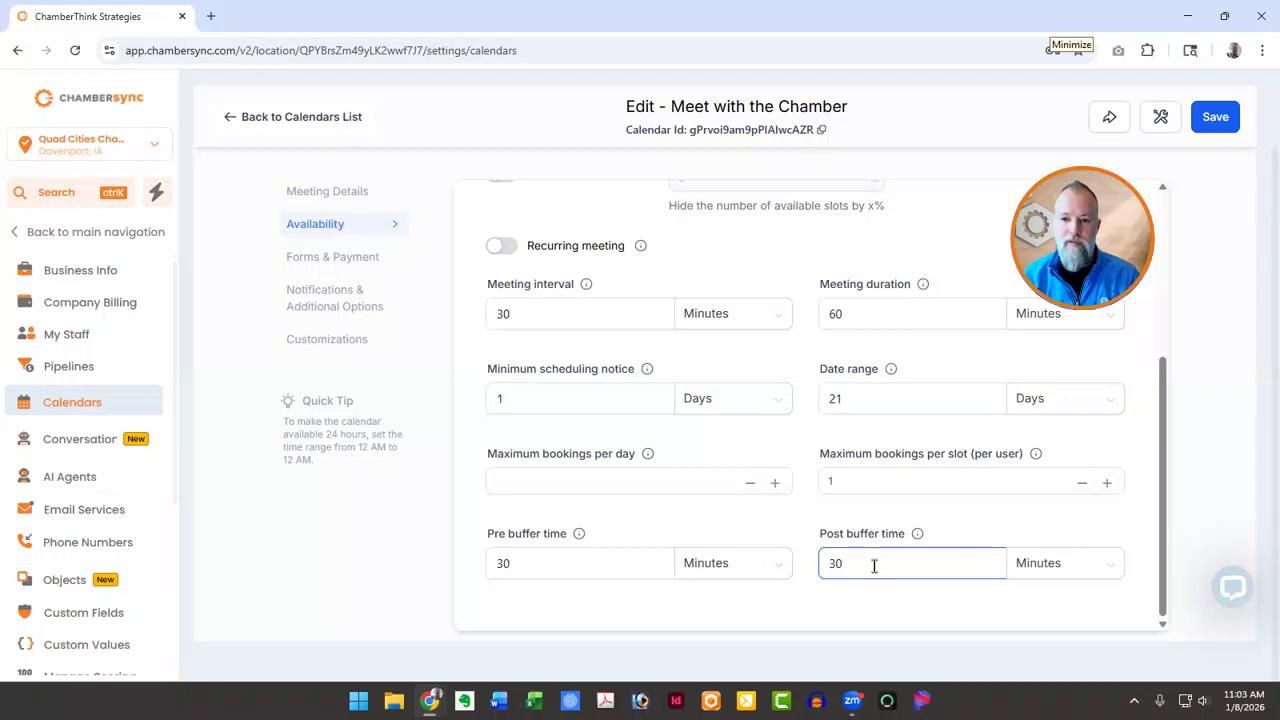
{"action": "left_click", "coordinate": [856, 314]}
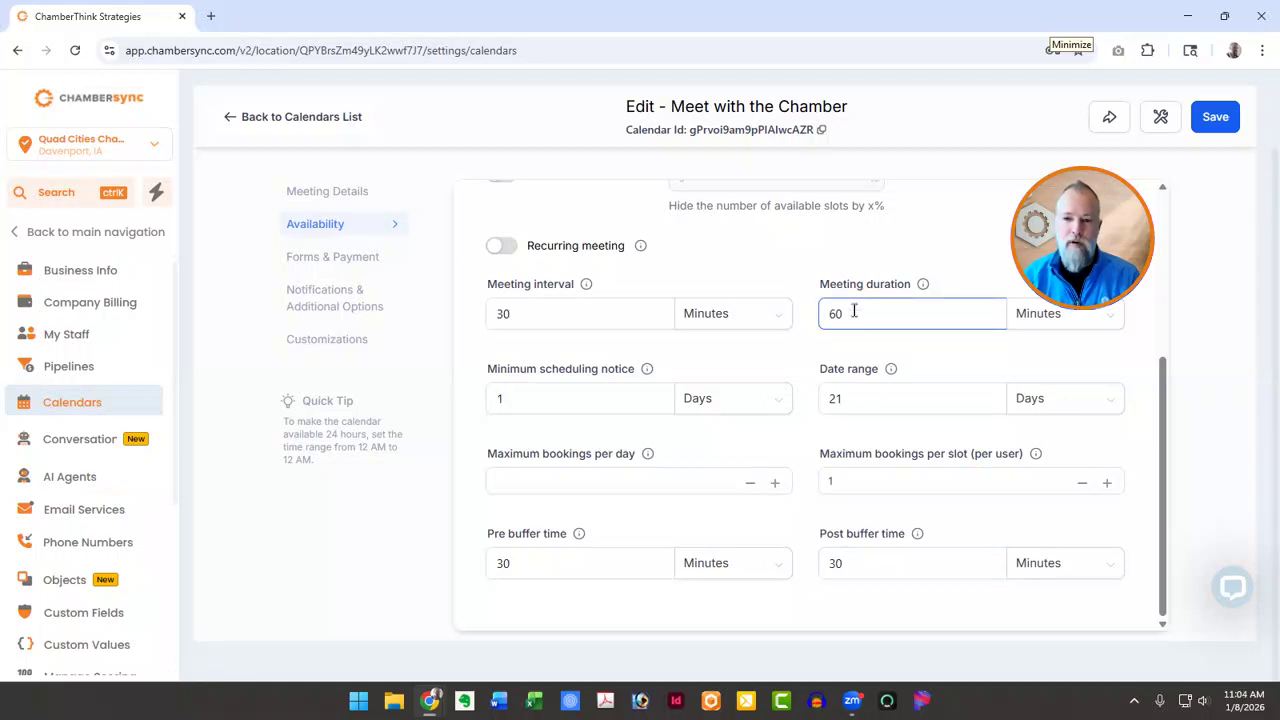
{"action": "left_click", "coordinate": [572, 320]}
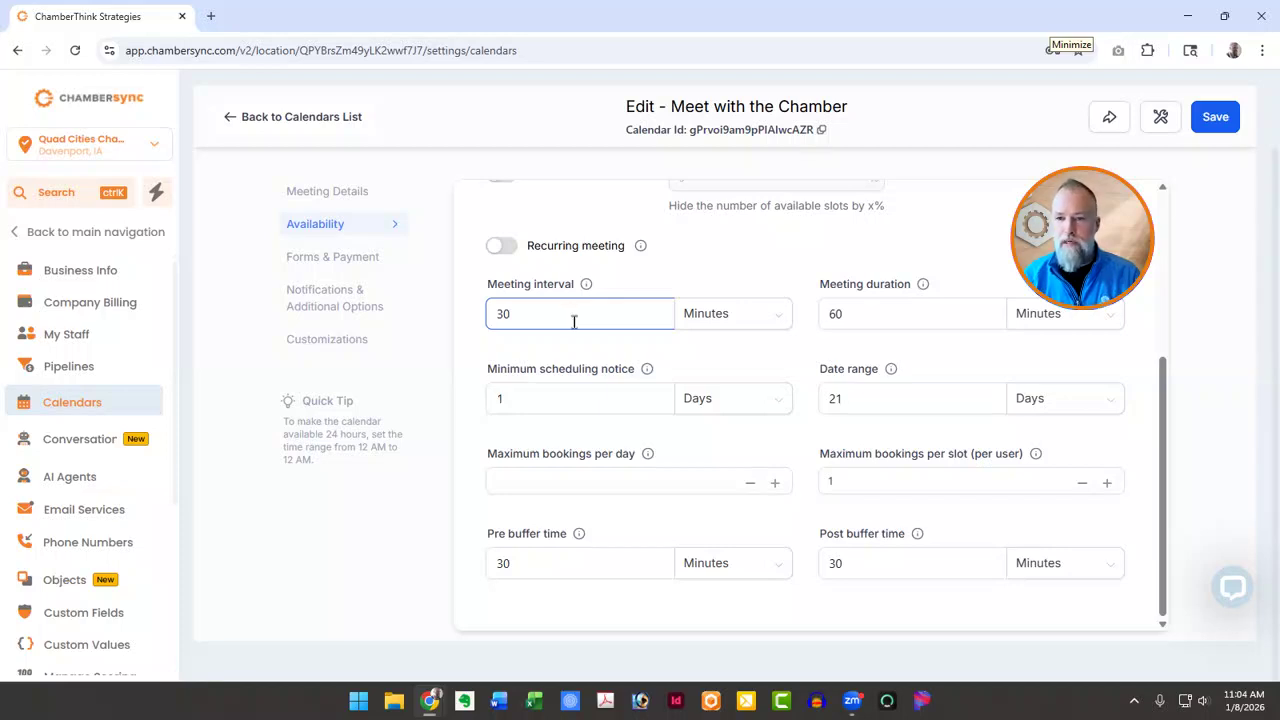
{"action": "left_click", "coordinate": [836, 314]}
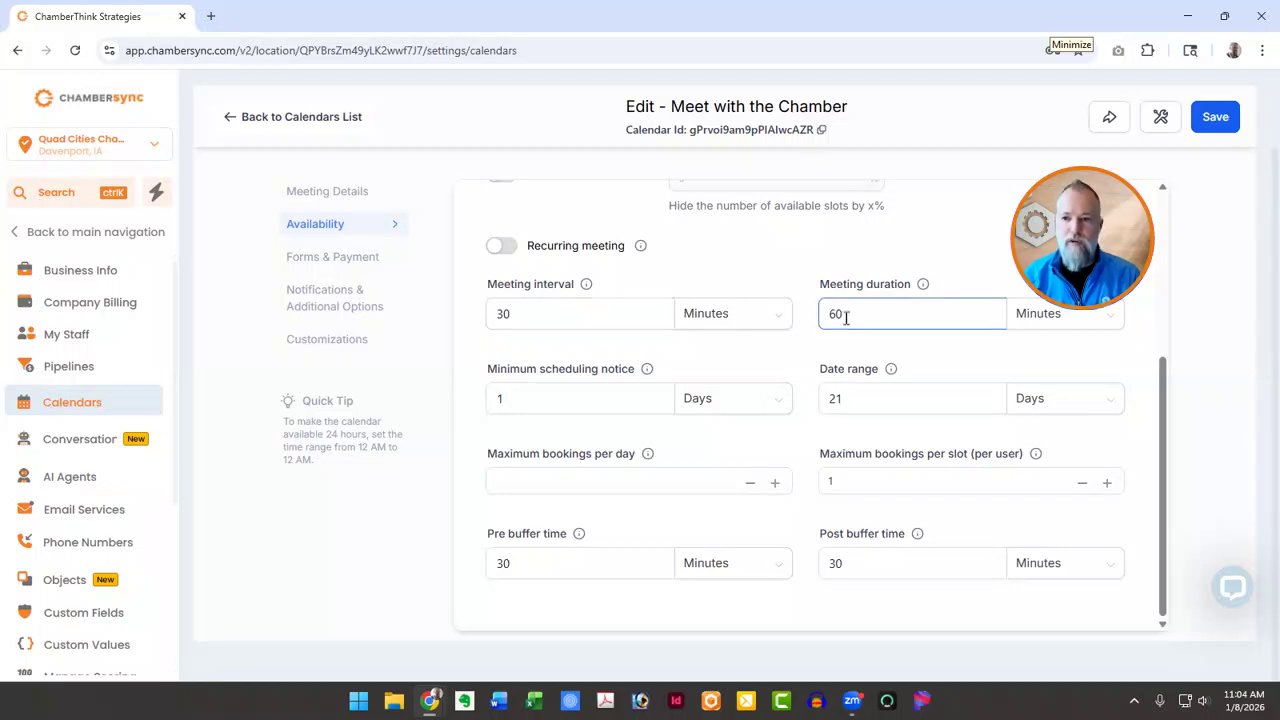
{"action": "left_click", "coordinate": [652, 560]}
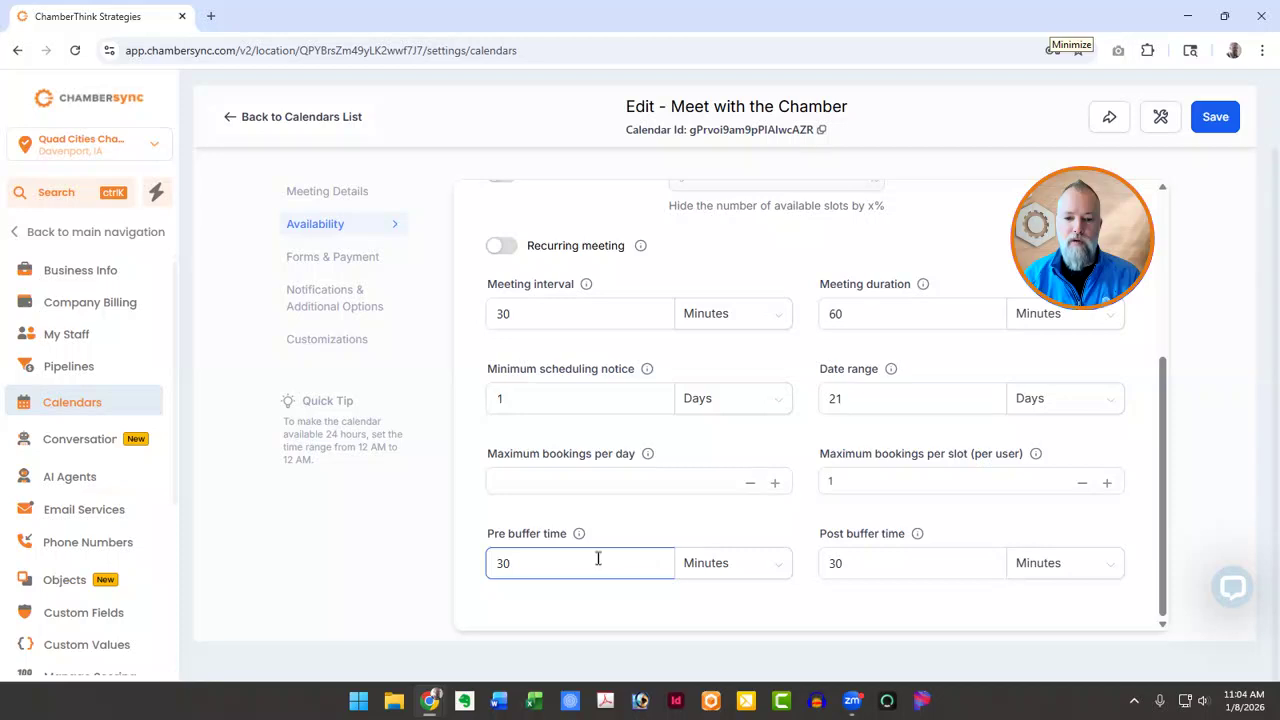
{"action": "left_click", "coordinate": [856, 316]}
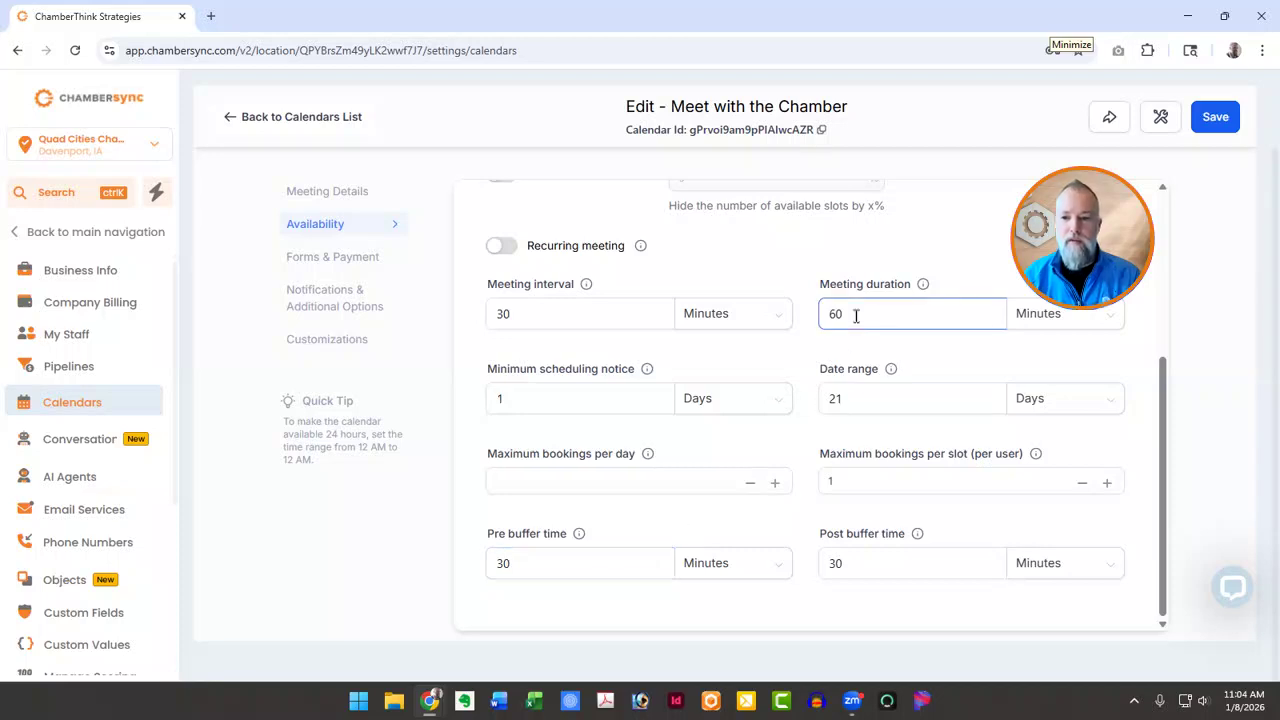
{"action": "left_click", "coordinate": [858, 565]}
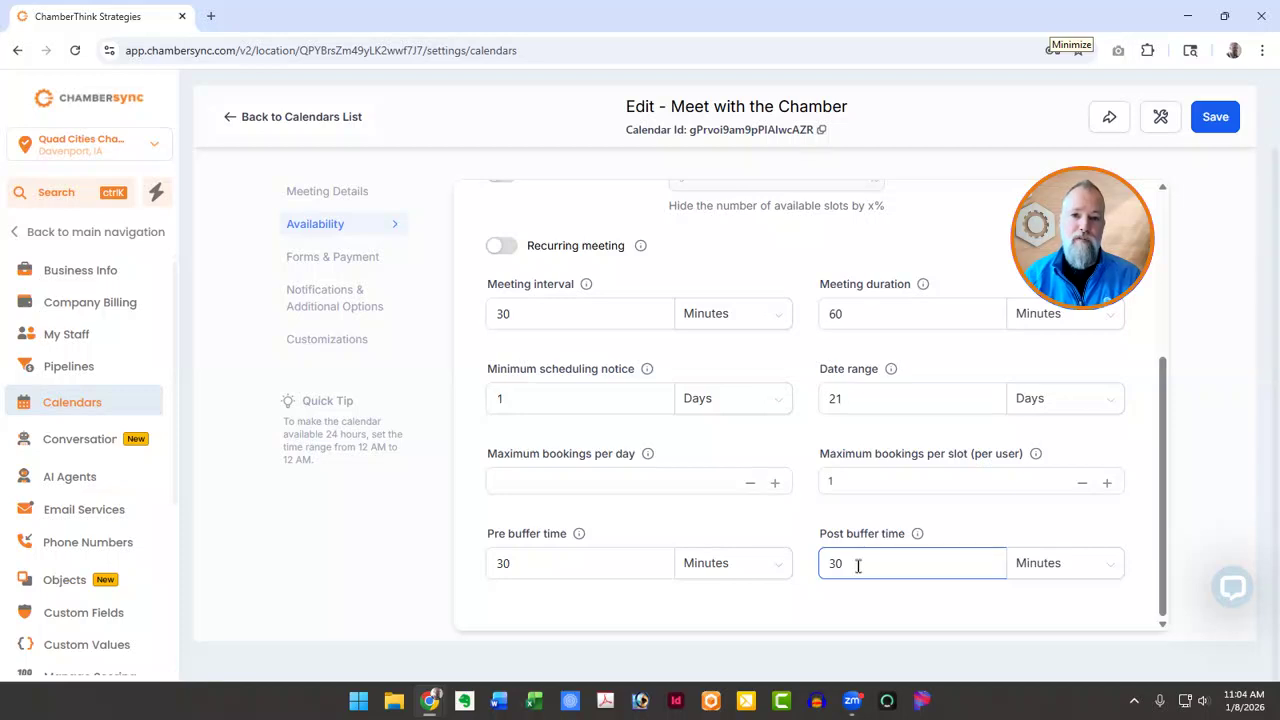
{"action": "left_click", "coordinate": [564, 324]}
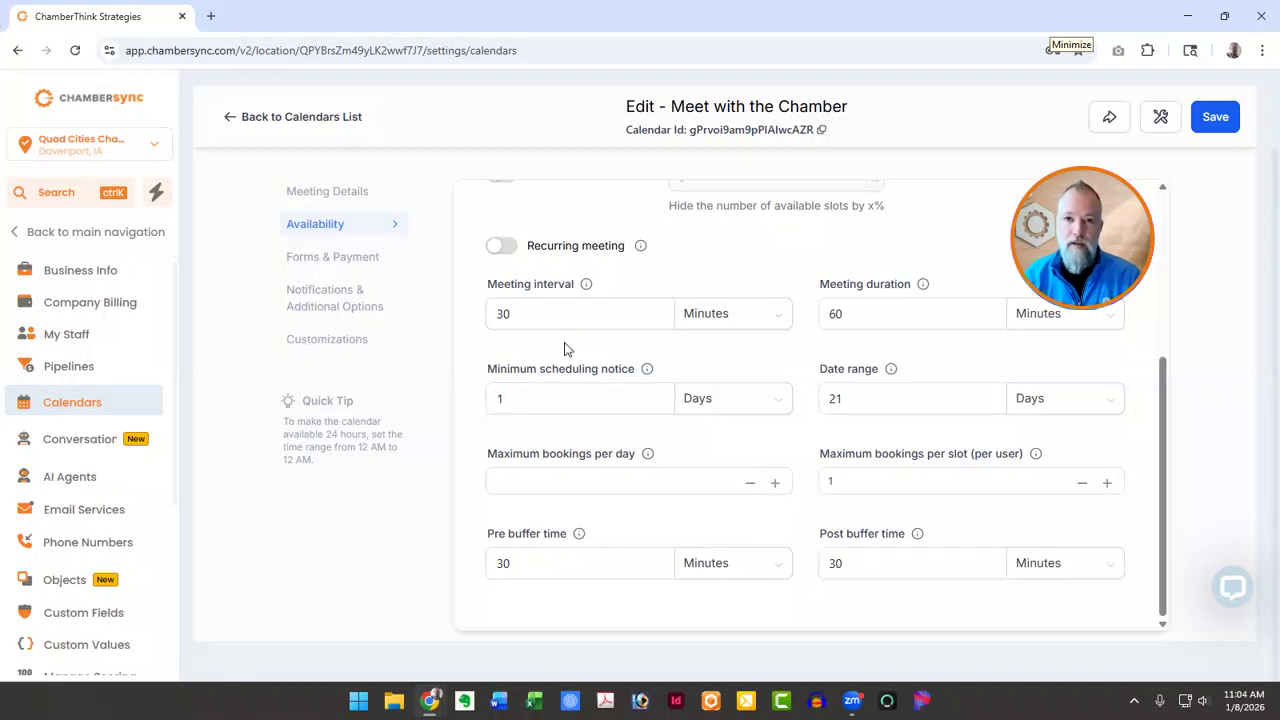
{"action": "left_click", "coordinate": [548, 313]}
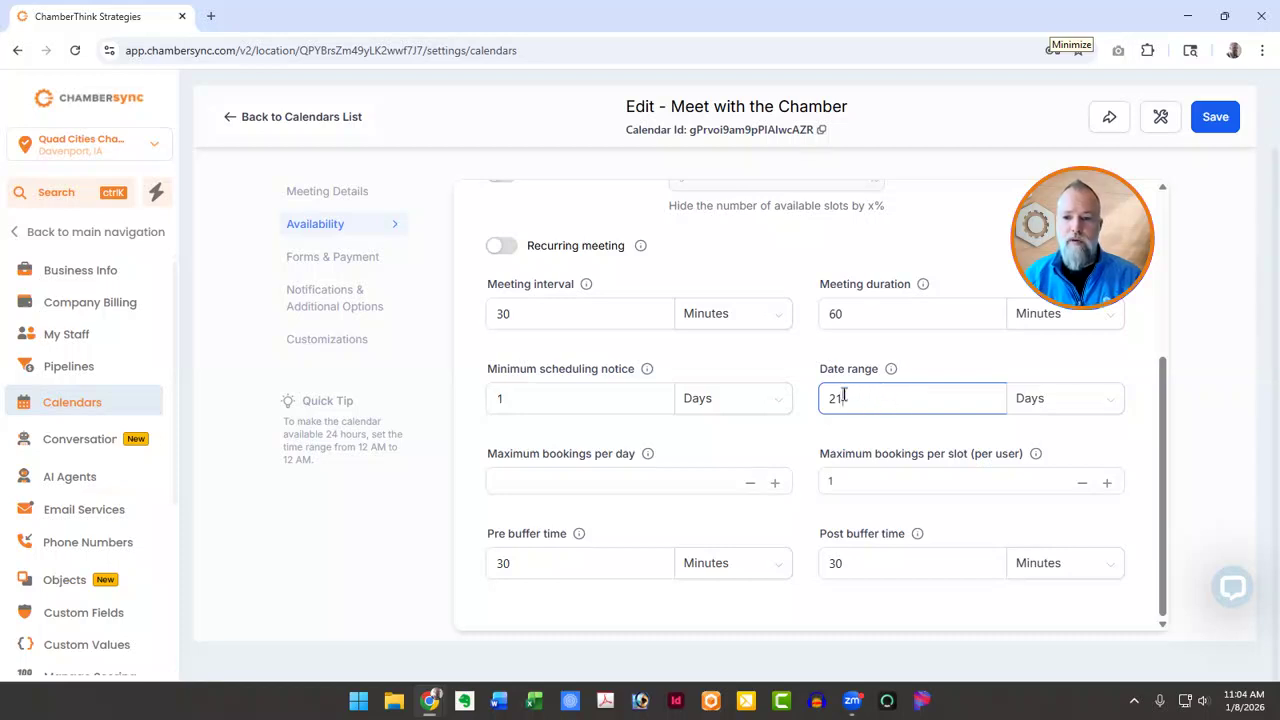
Examine the date range and minimum scheduling notice, along with the assigned team member's booking availability.
{"action": "left_click_drag", "start_coordinate": [844, 395], "coordinate": [821, 395]}
{"action": "left_click", "coordinate": [788, 381]}
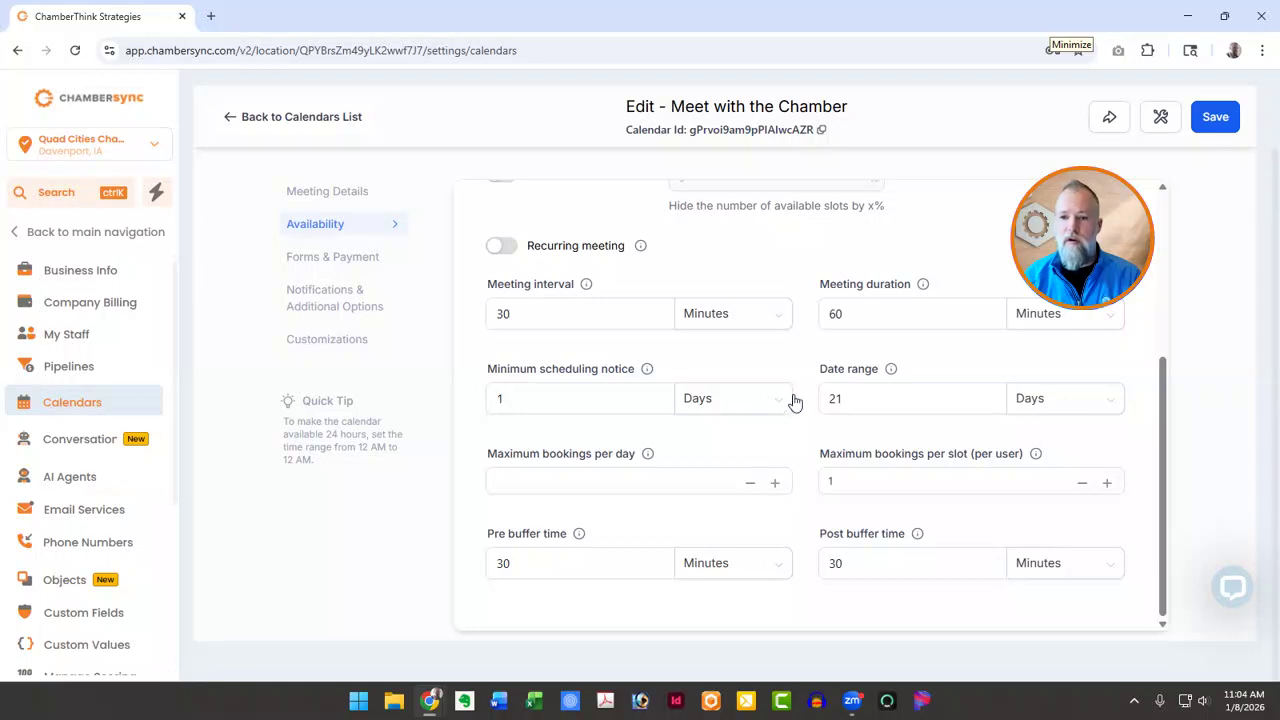
{"action": "left_click", "coordinate": [838, 400]}
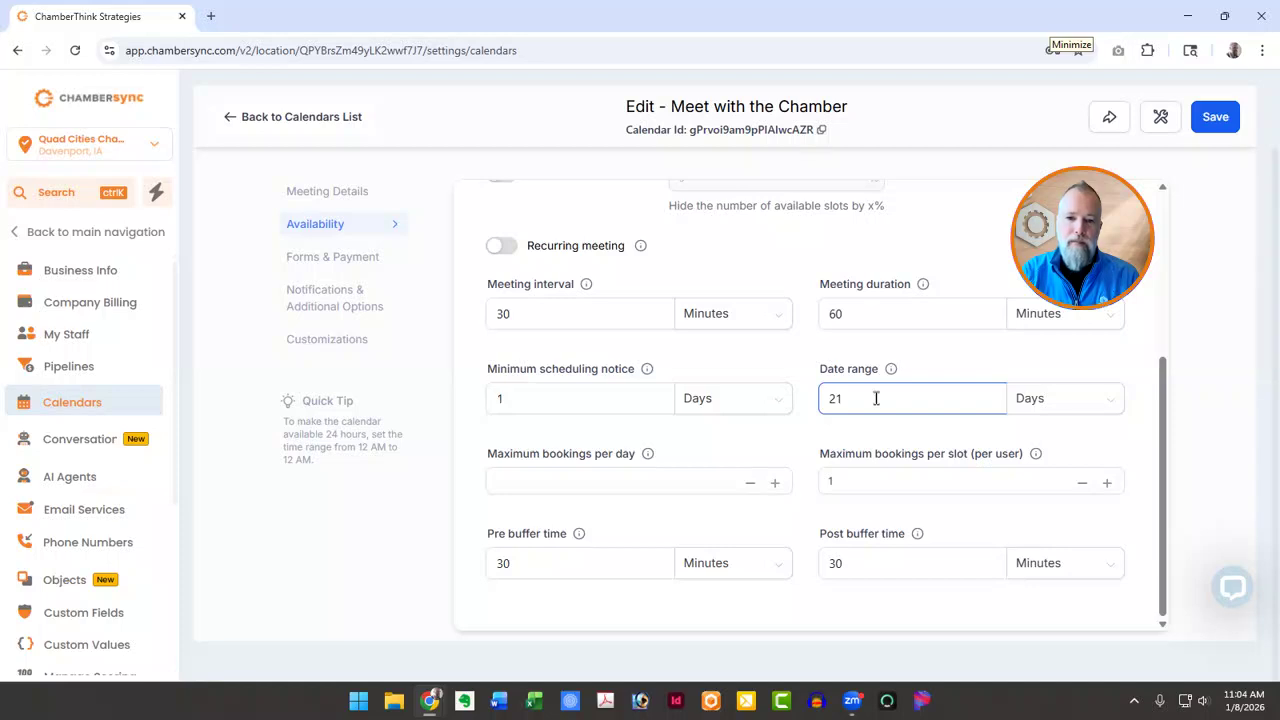
{"action": "left_click", "coordinate": [560, 396]}
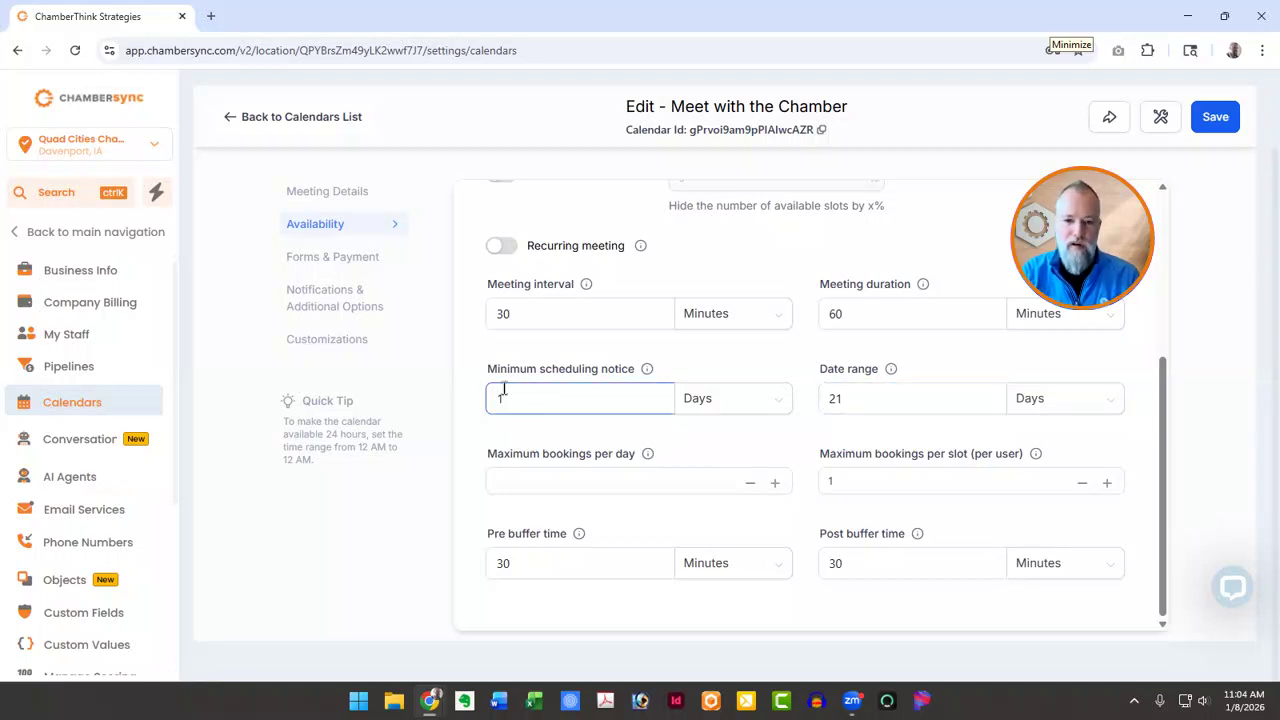
{"action": "left_click", "coordinate": [478, 374]}
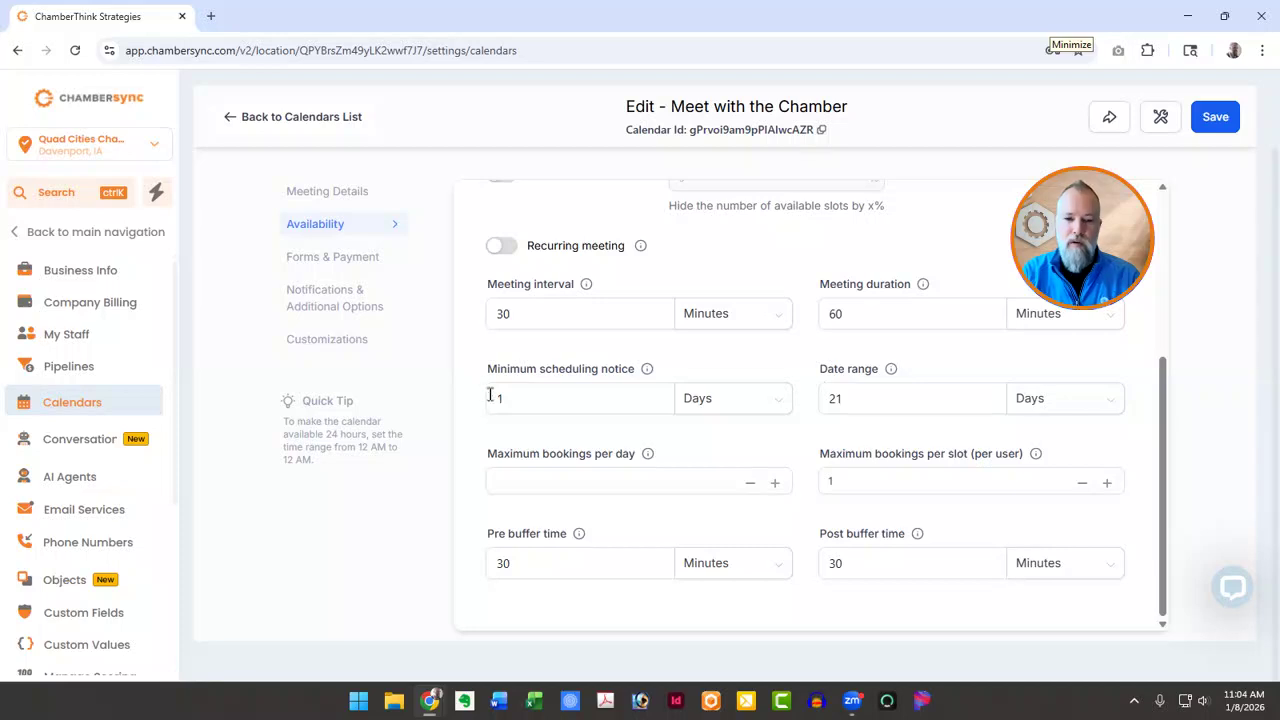
{"action": "left_click", "coordinate": [501, 399]}
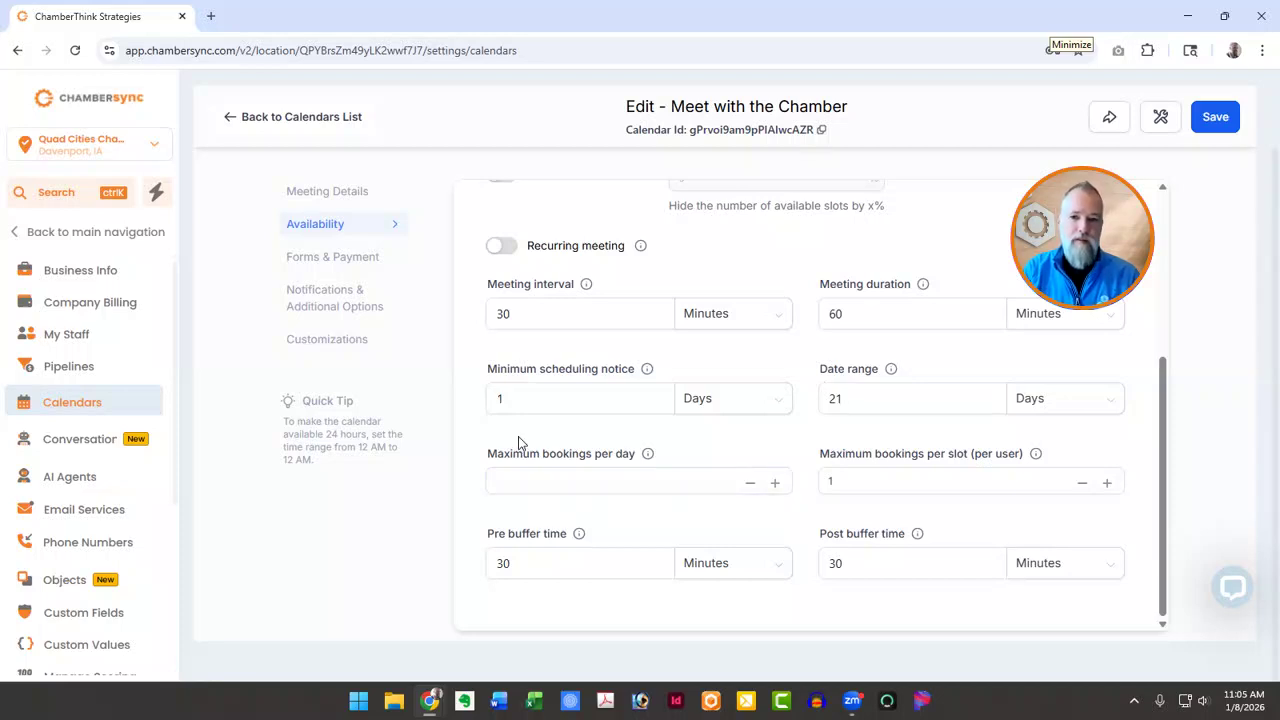
{"action": "scroll", "coordinate": [810, 460], "scroll_direction": "up", "scroll_amount": 3}
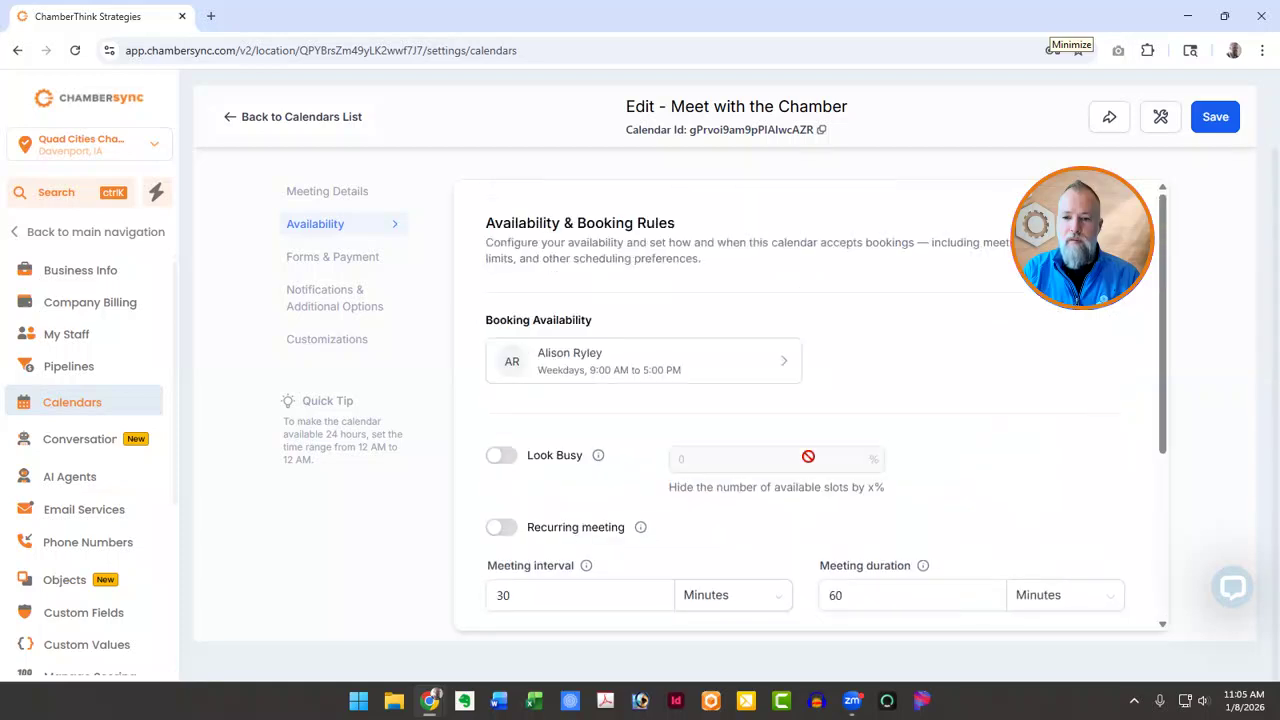
{"action": "scroll", "coordinate": [808, 456], "scroll_direction": "up", "scroll_amount": 1}
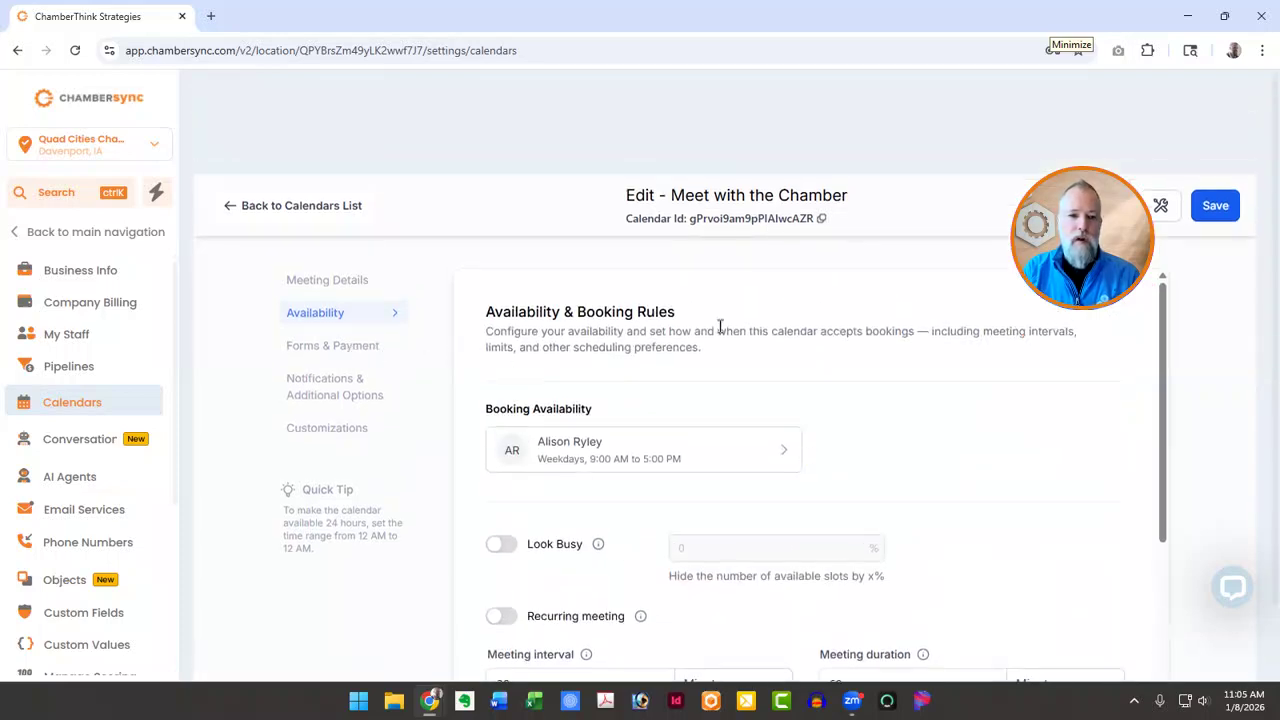